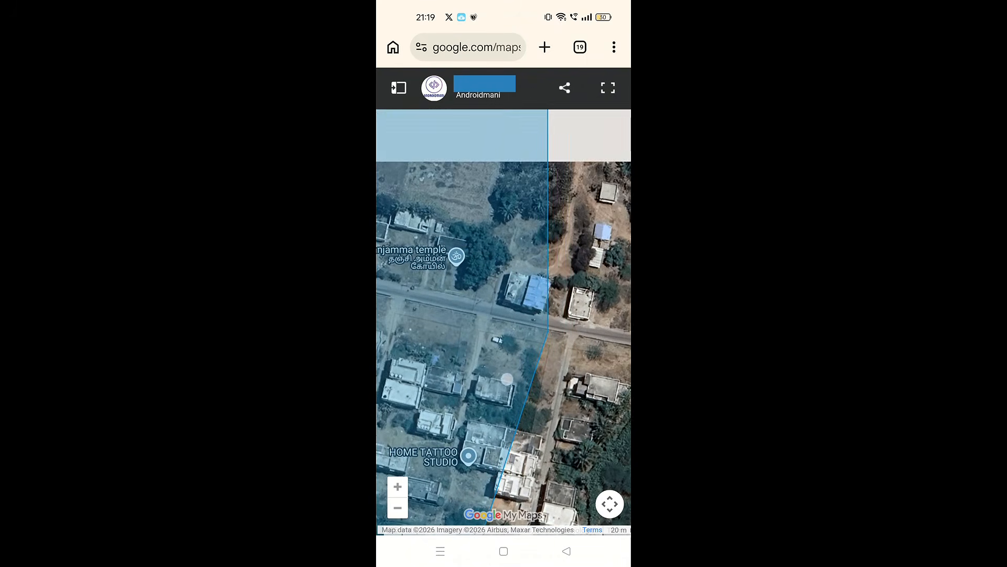
Examine the shaded area's boundary on the satellite map, from the overall outline down to the fields and roads along its edges.
{"action": "left_click_drag", "start_coordinate": [547, 349], "coordinate": [525, 374]}
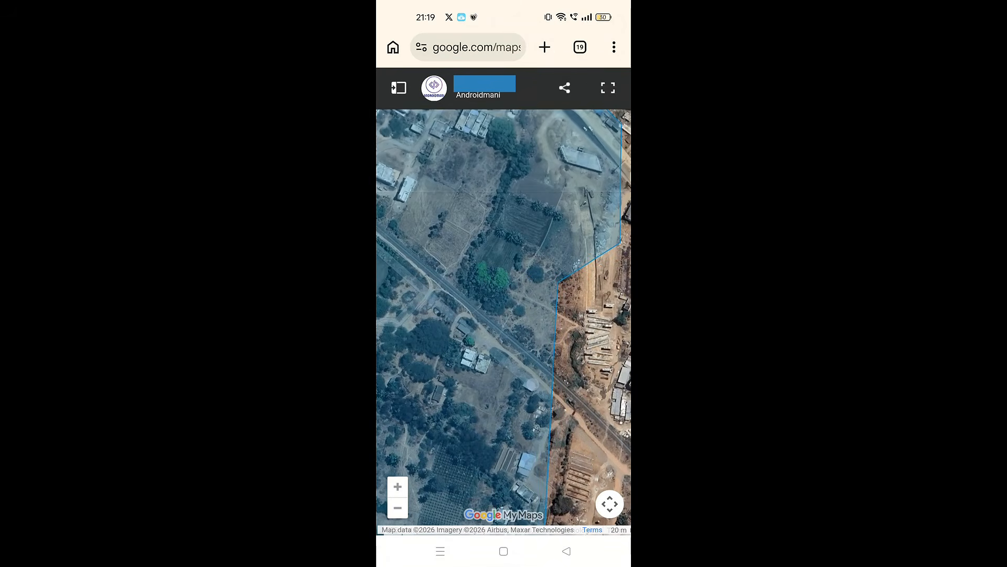
{"action": "scroll", "coordinate": [527, 297], "scroll_direction": "down", "scroll_amount": 3}
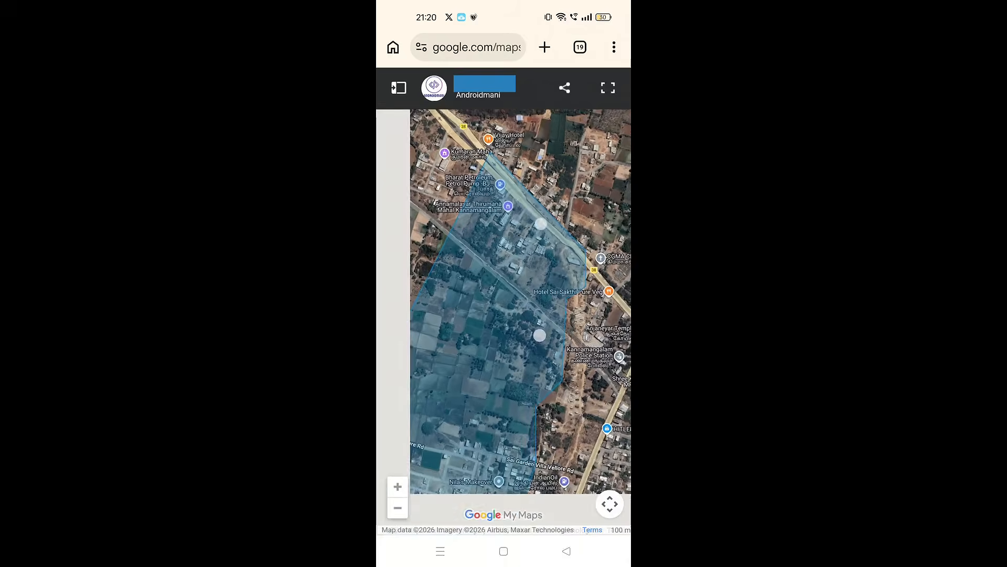
{"action": "left_click_drag", "start_coordinate": [519, 314], "coordinate": [550, 275]}
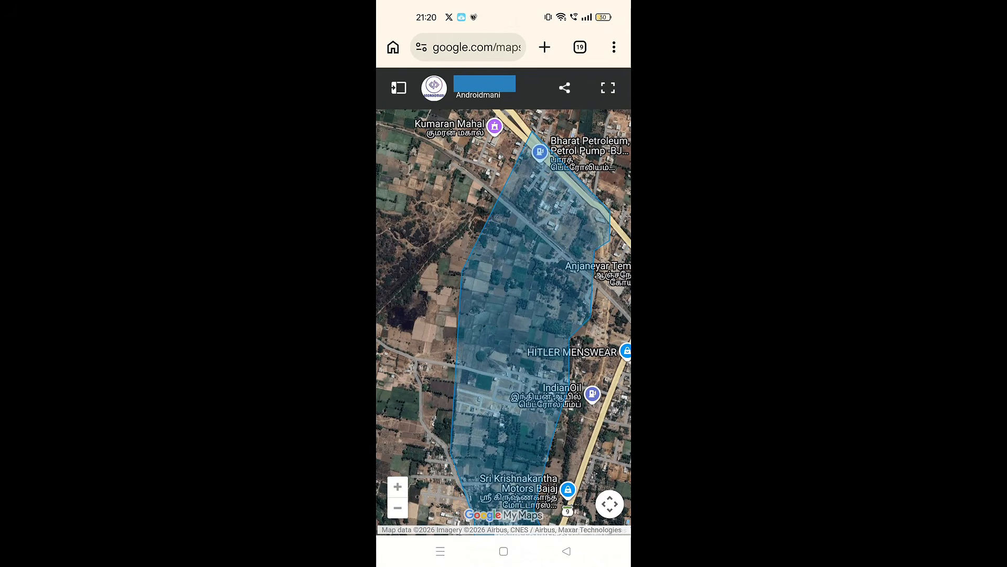
{"action": "scroll", "coordinate": [495, 309], "scroll_direction": "up", "scroll_amount": 5}
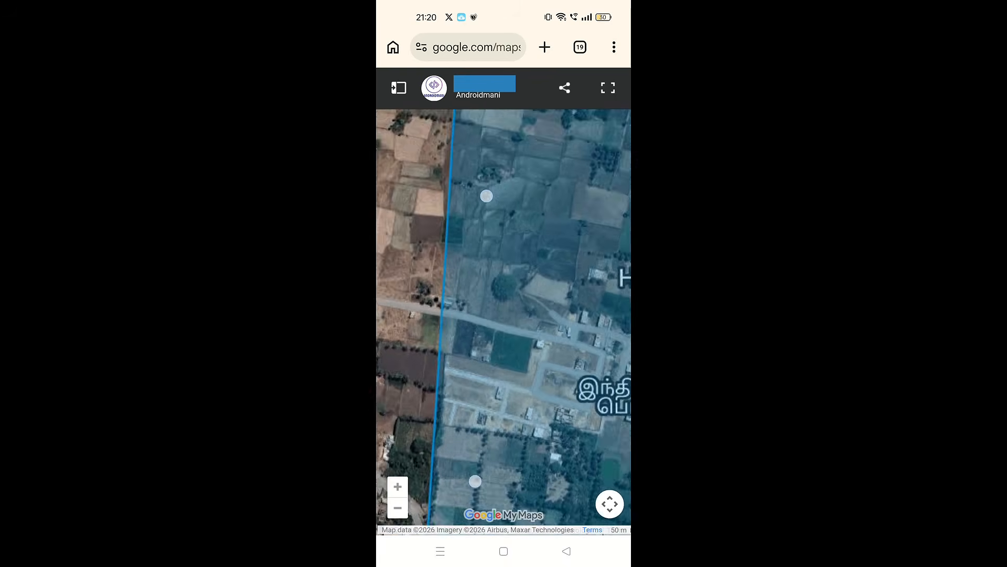
{"action": "scroll", "coordinate": [495, 308], "scroll_direction": "up", "scroll_amount": 5}
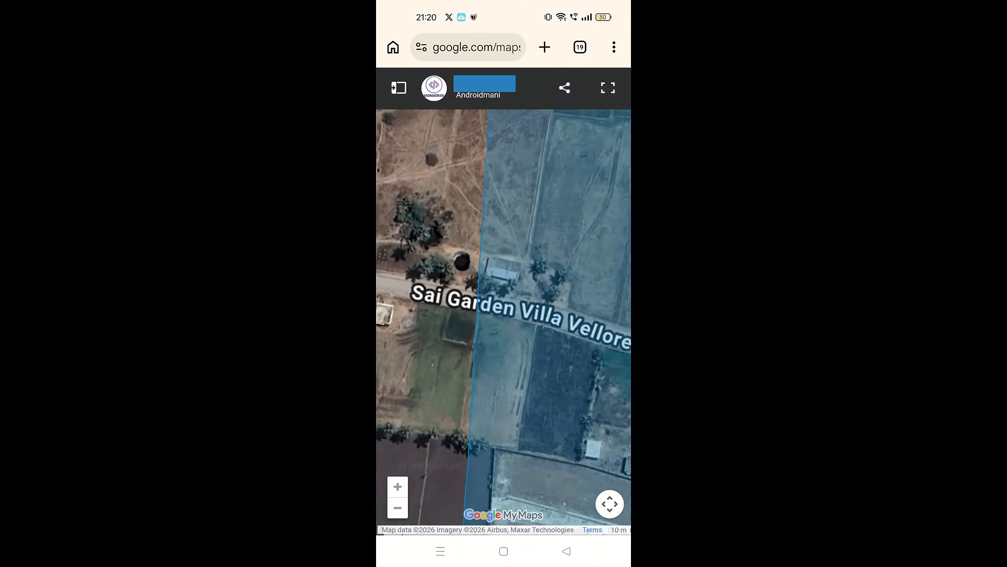
{"action": "scroll", "coordinate": [519, 278], "scroll_direction": "up", "scroll_amount": 2}
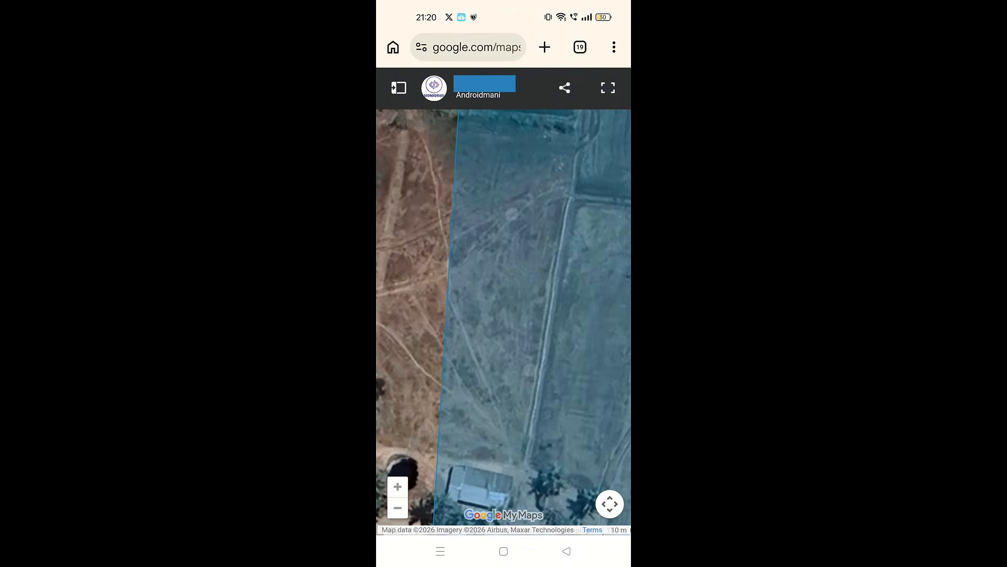
{"action": "left_click_drag", "start_coordinate": [528, 302], "coordinate": [519, 379]}
{"action": "left_click_drag", "start_coordinate": [517, 286], "coordinate": [511, 446]}
{"action": "left_click_drag", "start_coordinate": [513, 243], "coordinate": [521, 332]}
{"action": "left_click", "coordinate": [586, 106]}
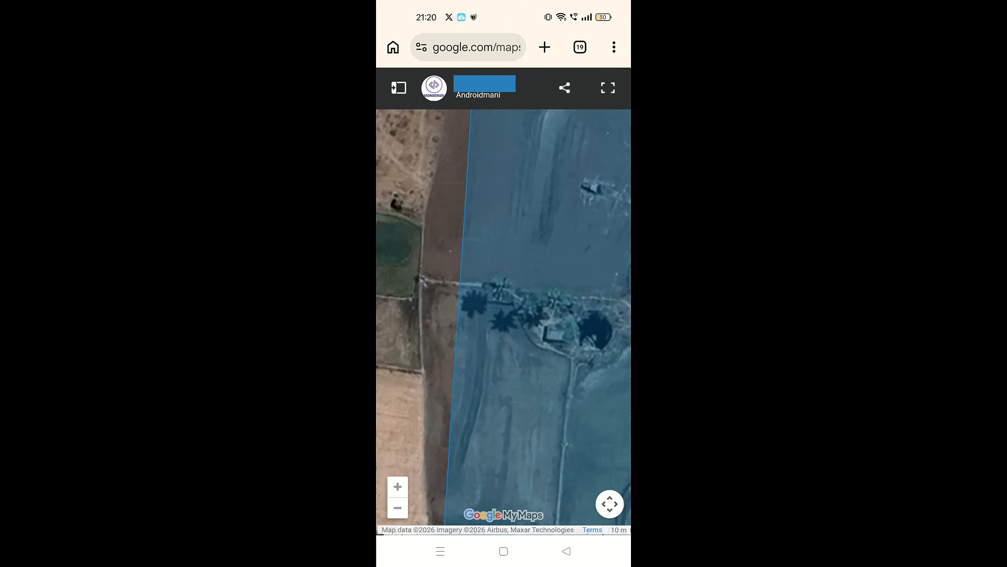
{"action": "left_click", "coordinate": [604, 113]}
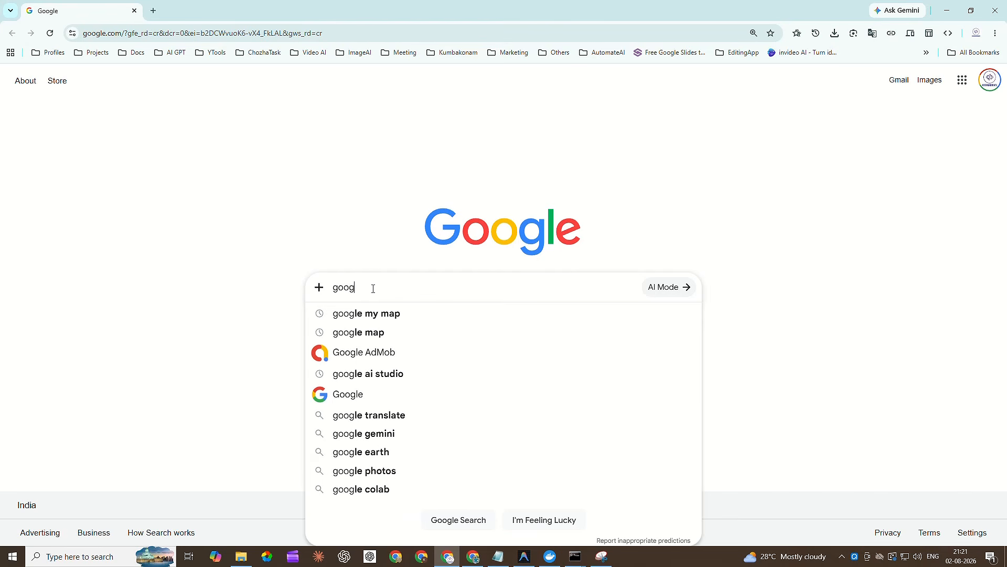
Search Google for "google my map".
{"action": "left_click_drag", "start_coordinate": [364, 288], "coordinate": [317, 288]}
{"action": "left_click", "coordinate": [389, 289]}
{"action": "type", "text": "le"}
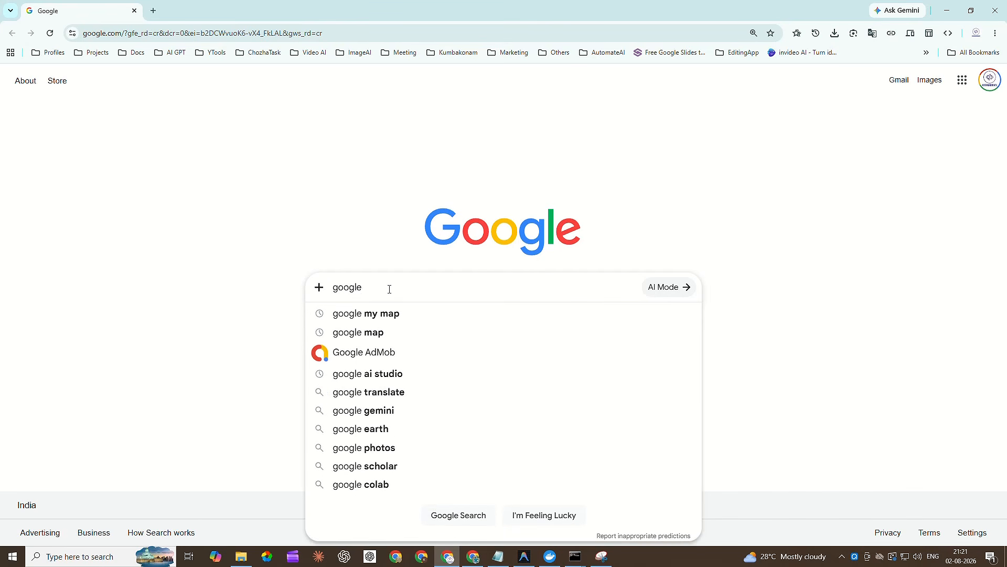
{"action": "type", "text": " my map"}
{"action": "key", "text": "Return"}
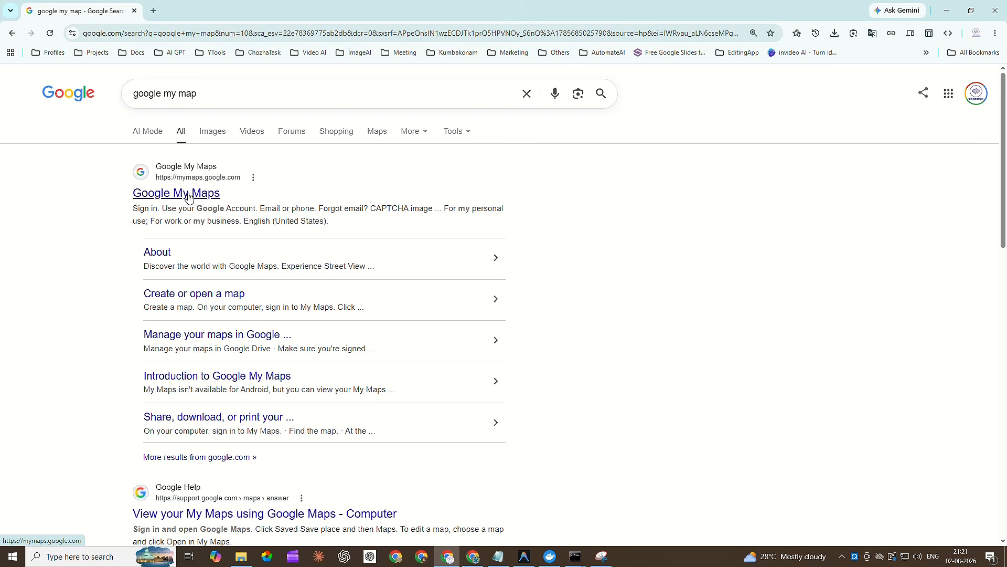
Open the Google My Maps site from the search results and create a new map, accepting the upload to Drive.
{"action": "left_click", "coordinate": [189, 197]}
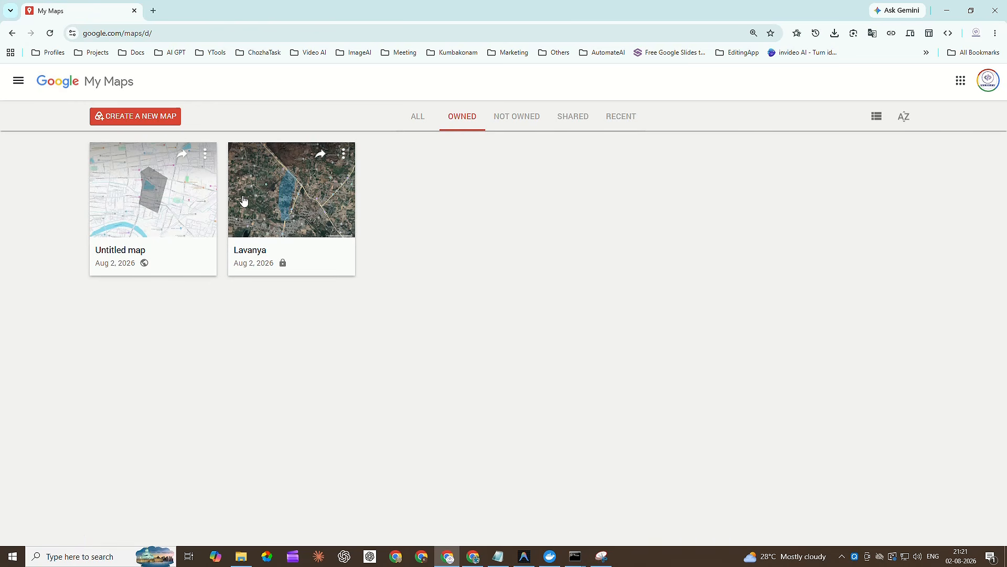
{"action": "left_click", "coordinate": [147, 118]}
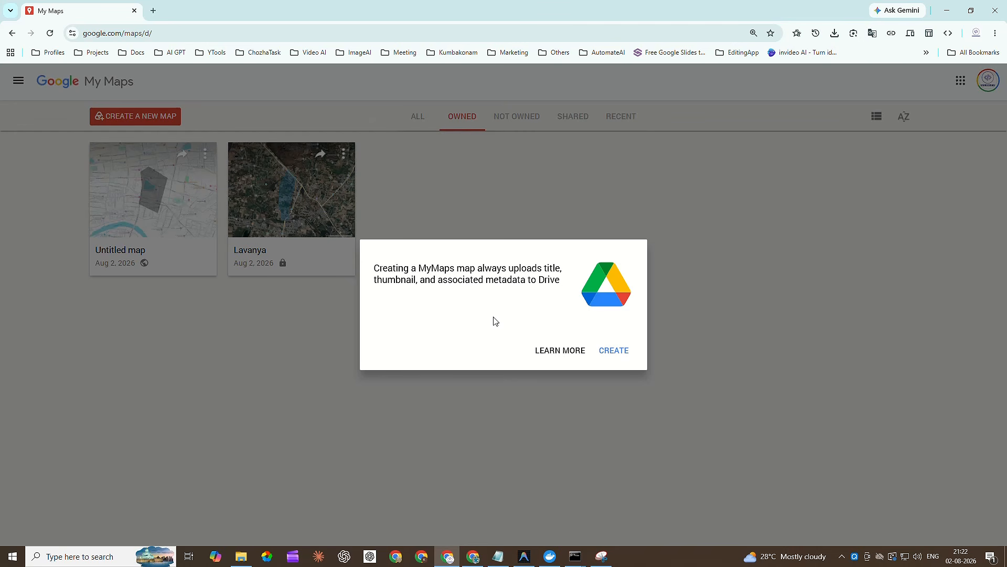
{"action": "left_click", "coordinate": [621, 355]}
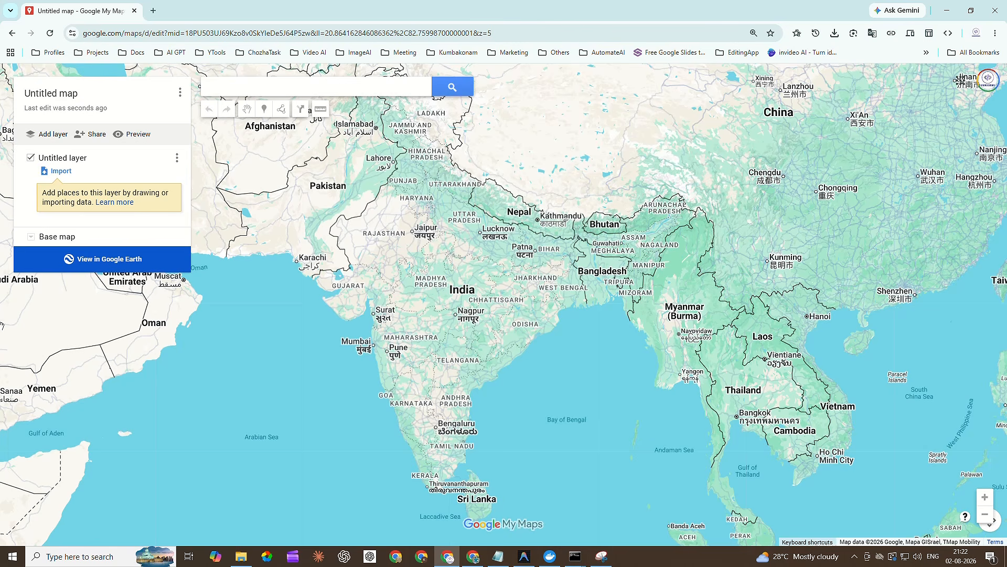
Find Kumbakonam, Tamil Nadu on the new map and dismiss its place details card.
{"action": "left_click", "coordinate": [243, 92]}
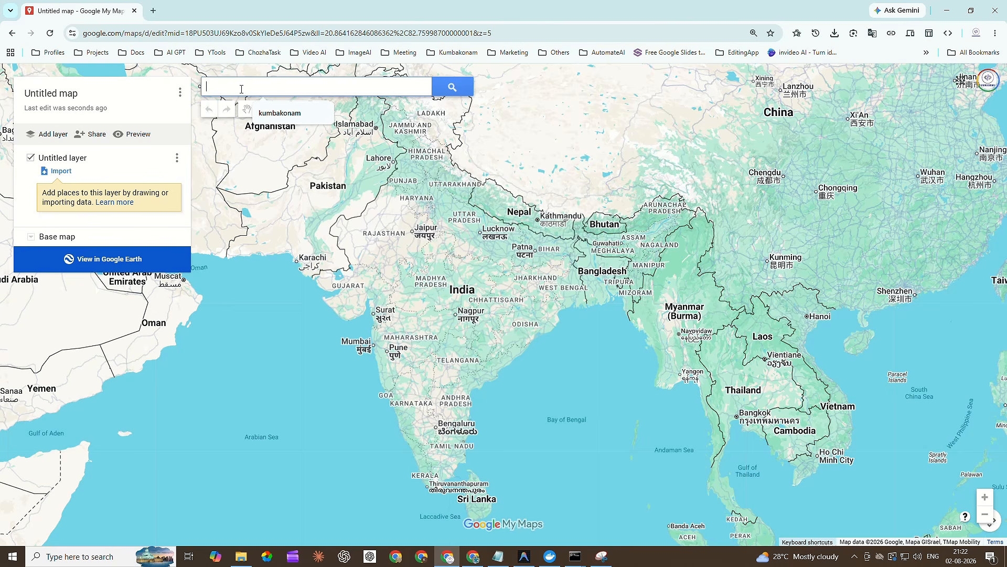
{"action": "type", "text": "kumbakonam"}
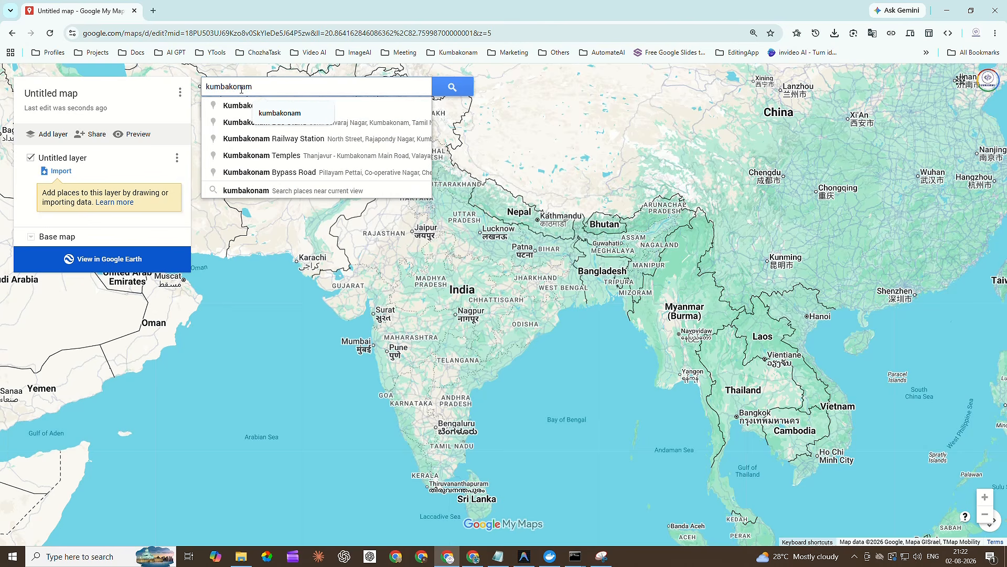
{"action": "left_click", "coordinate": [242, 105]}
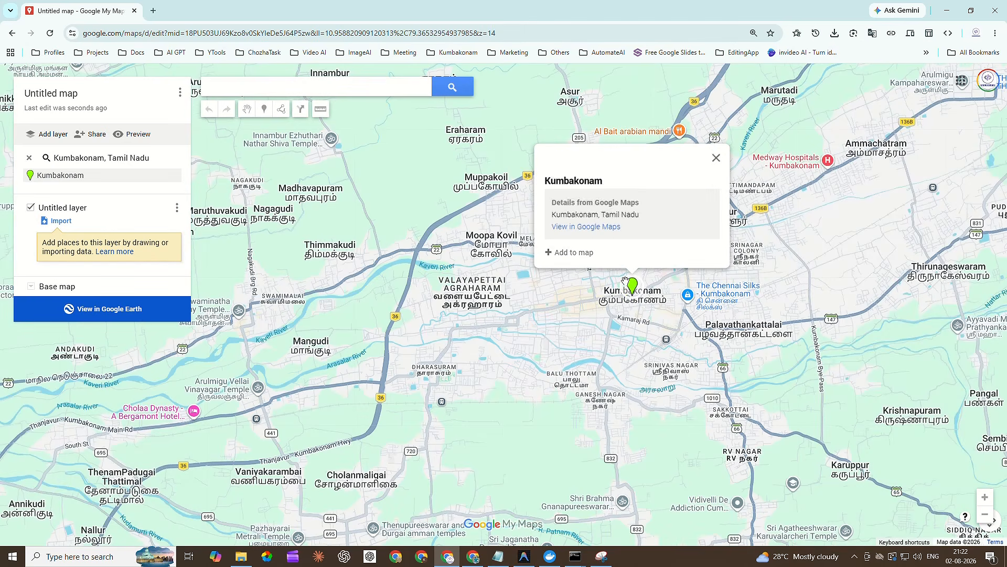
{"action": "left_click", "coordinate": [716, 157]}
Change the base map to Satellite for the town area around Dr Besant Rd and Kasiraman St.
{"action": "scroll", "coordinate": [612, 297], "scroll_direction": "up", "scroll_amount": 1}
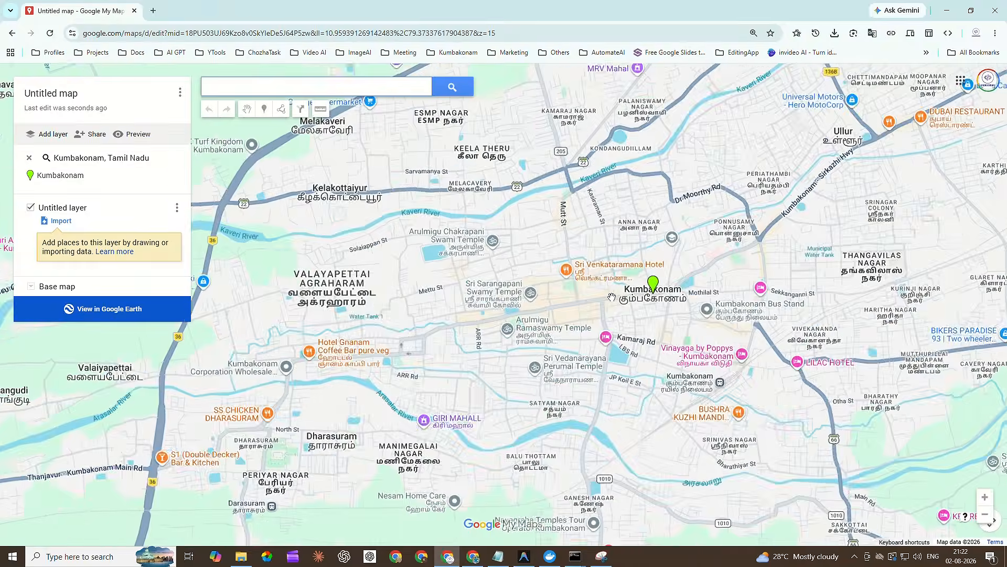
{"action": "scroll", "coordinate": [612, 298], "scroll_direction": "up", "scroll_amount": 2}
{"action": "left_click_drag", "start_coordinate": [483, 345], "coordinate": [359, 409]}
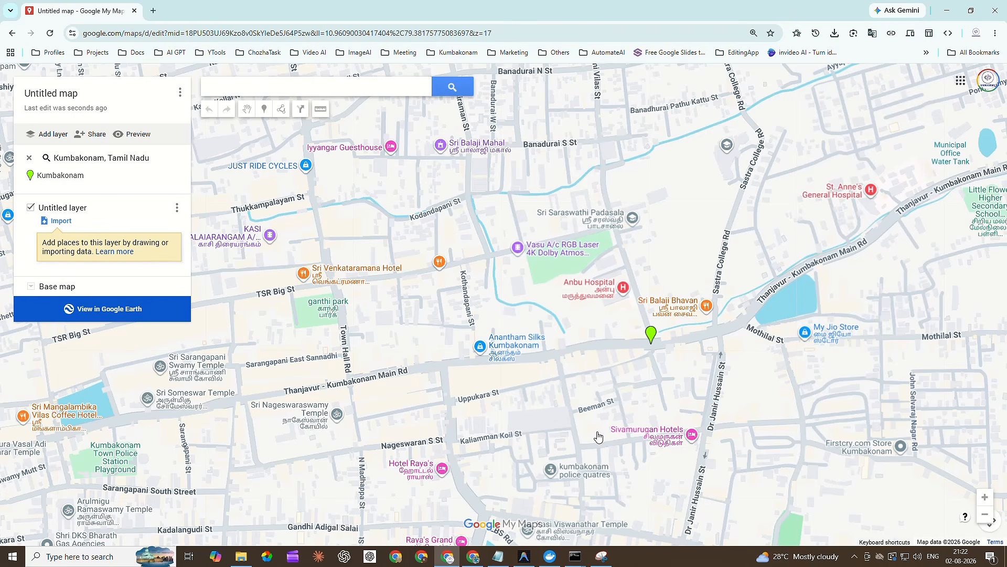
{"action": "scroll", "coordinate": [484, 217], "scroll_direction": "up", "scroll_amount": 1}
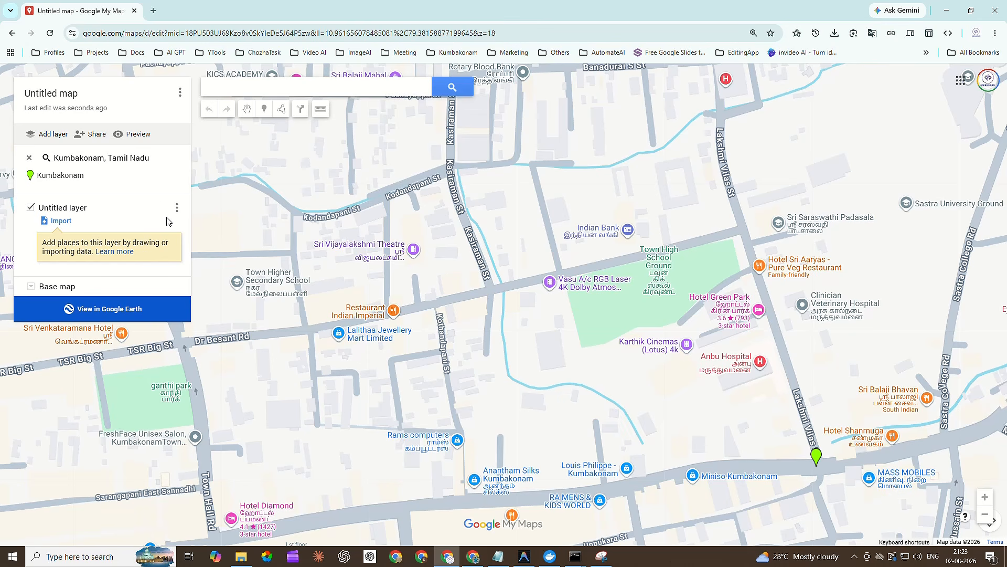
{"action": "left_click", "coordinate": [31, 287]}
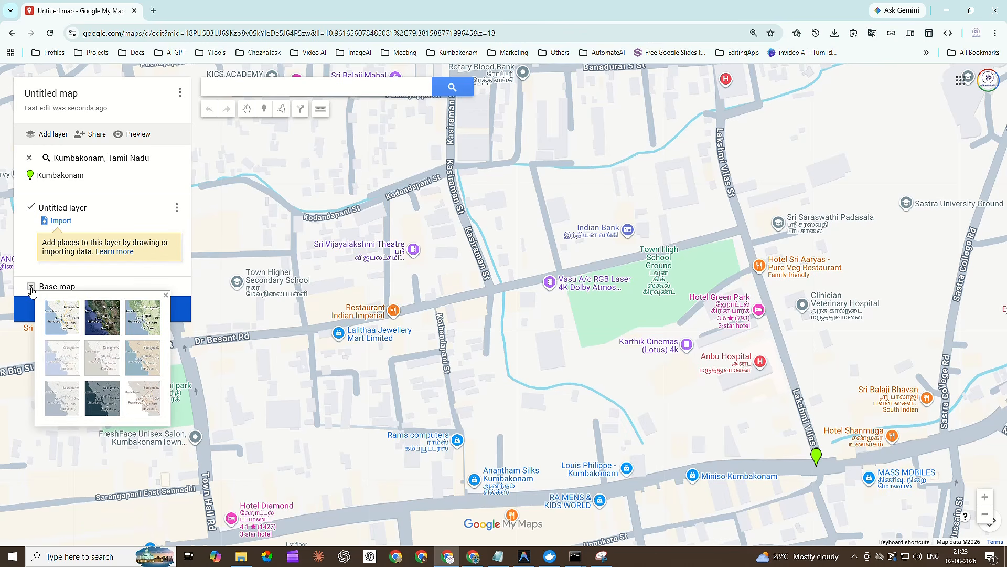
{"action": "left_click", "coordinate": [111, 323]}
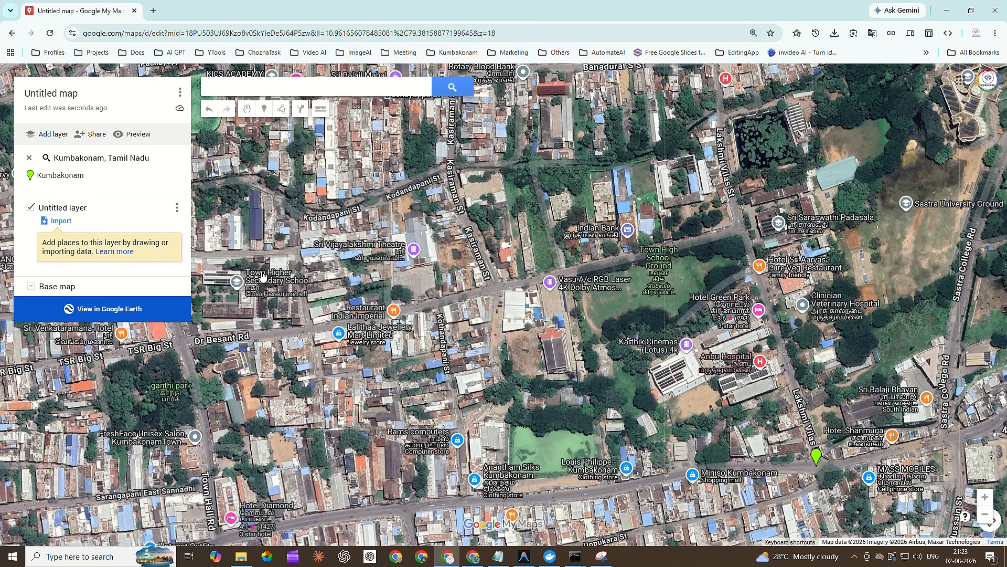
Start a line or shape at the Dr Besant Rd and Kasiraman St junction and trace it along Kasiraman St to Banadurai S St.
{"action": "scroll", "coordinate": [516, 299], "scroll_direction": "up", "scroll_amount": 2}
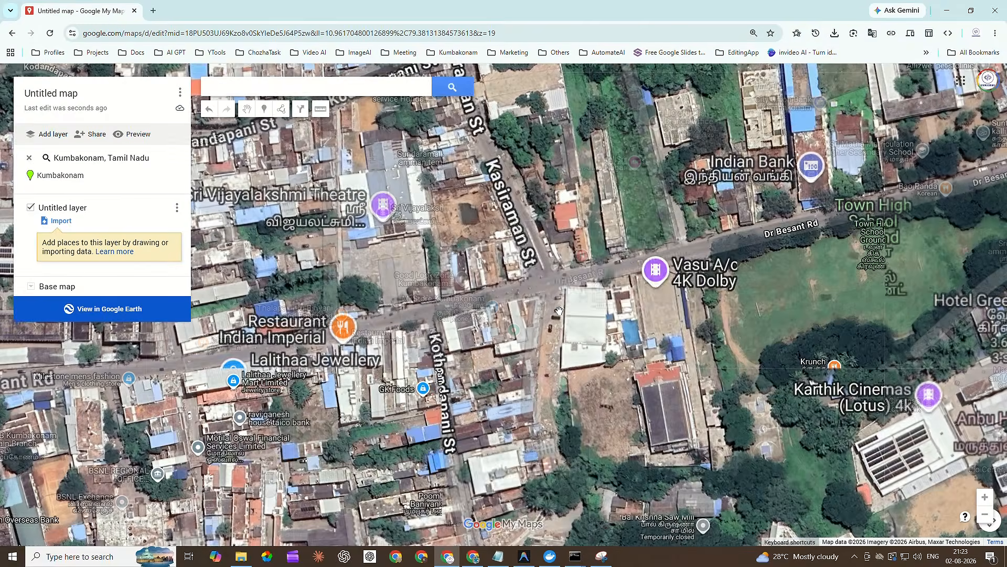
{"action": "left_click_drag", "start_coordinate": [518, 300], "coordinate": [413, 340]}
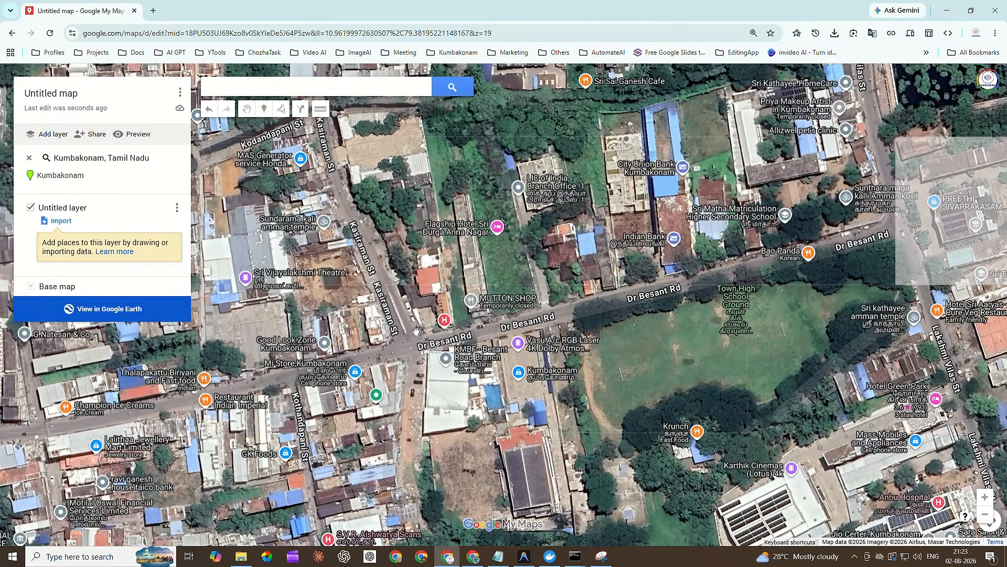
{"action": "left_click_drag", "start_coordinate": [414, 305], "coordinate": [452, 378]}
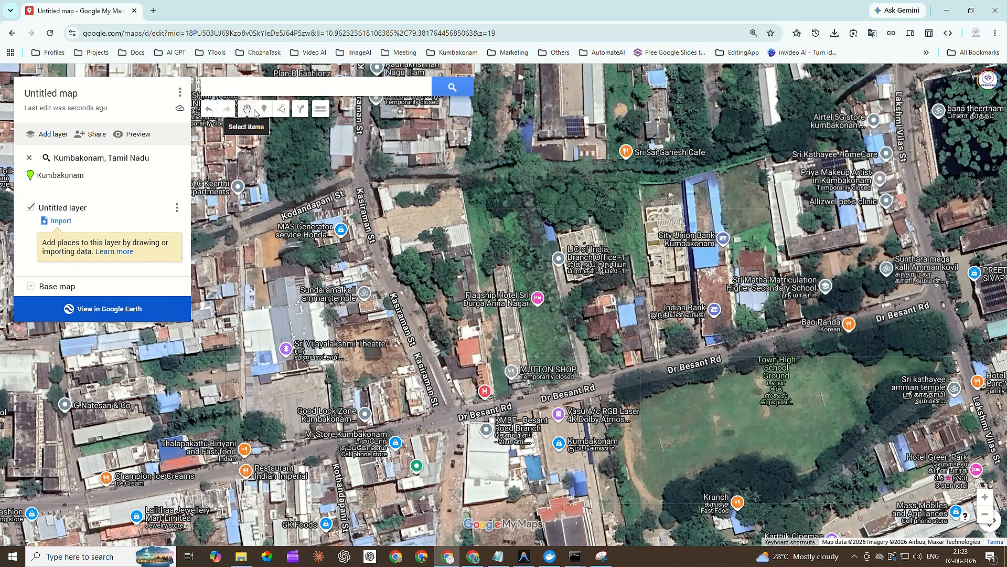
{"action": "left_click", "coordinate": [282, 109]}
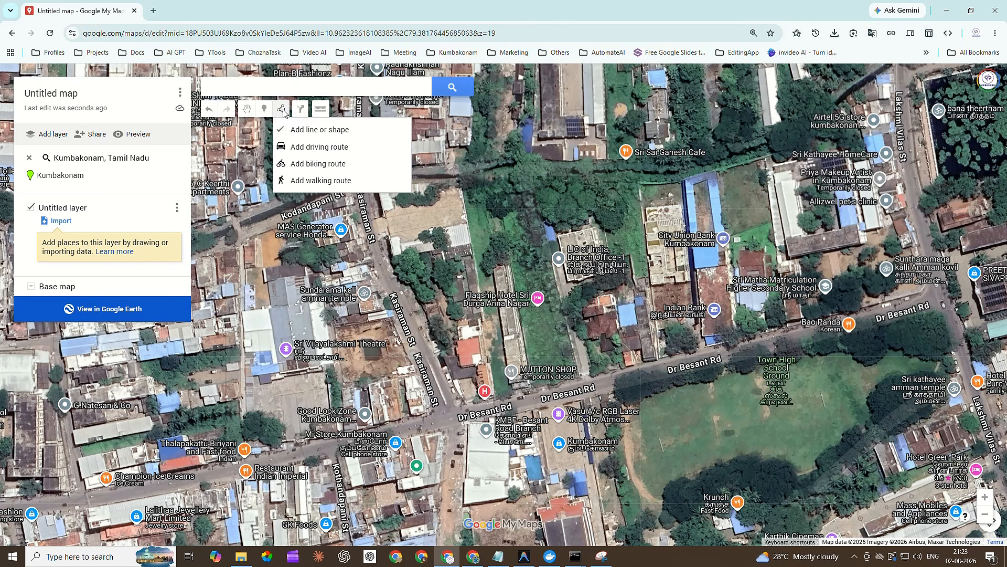
{"action": "left_click", "coordinate": [324, 133]}
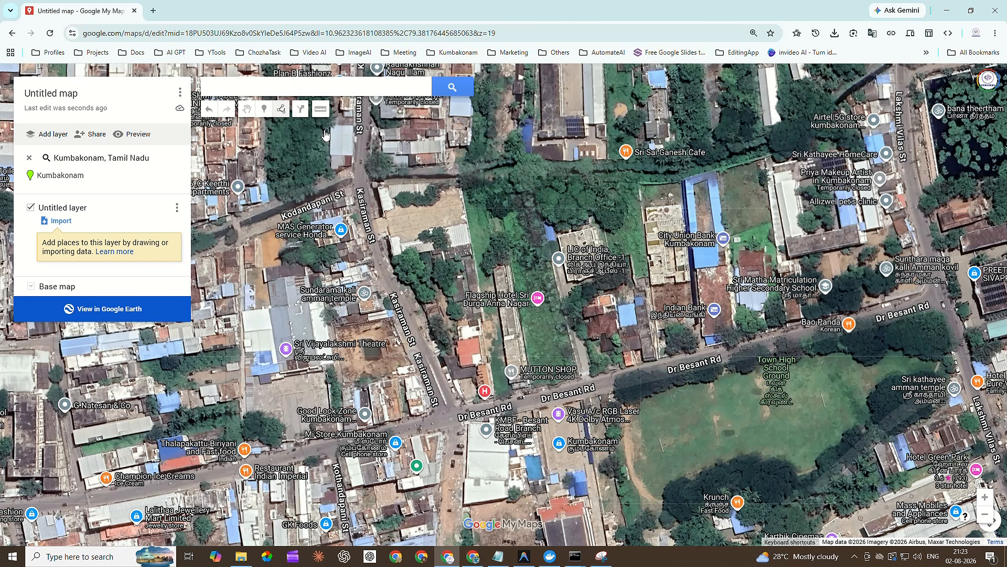
{"action": "left_click", "coordinate": [453, 422]}
{"action": "left_click", "coordinate": [398, 288]}
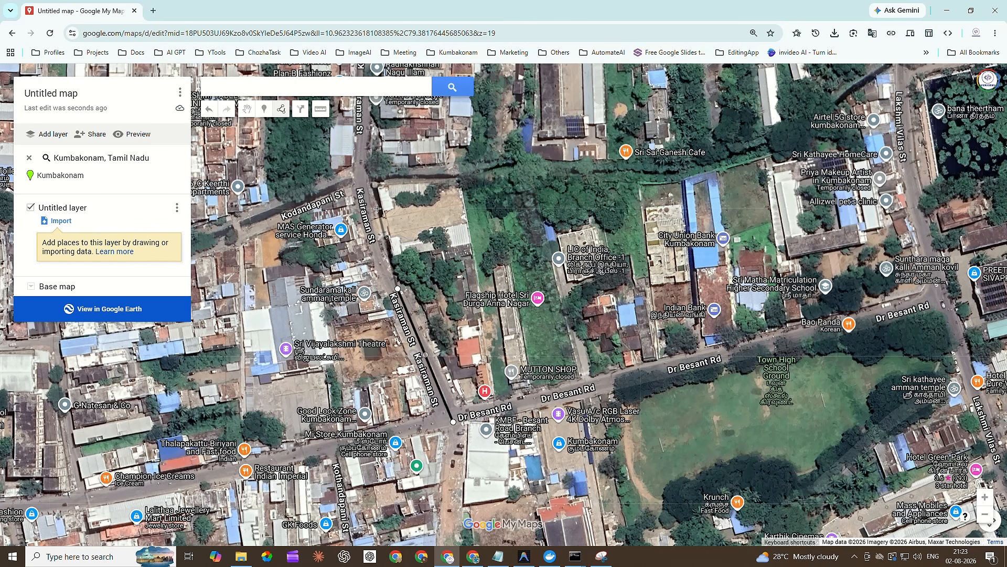
{"action": "left_click", "coordinate": [362, 163]}
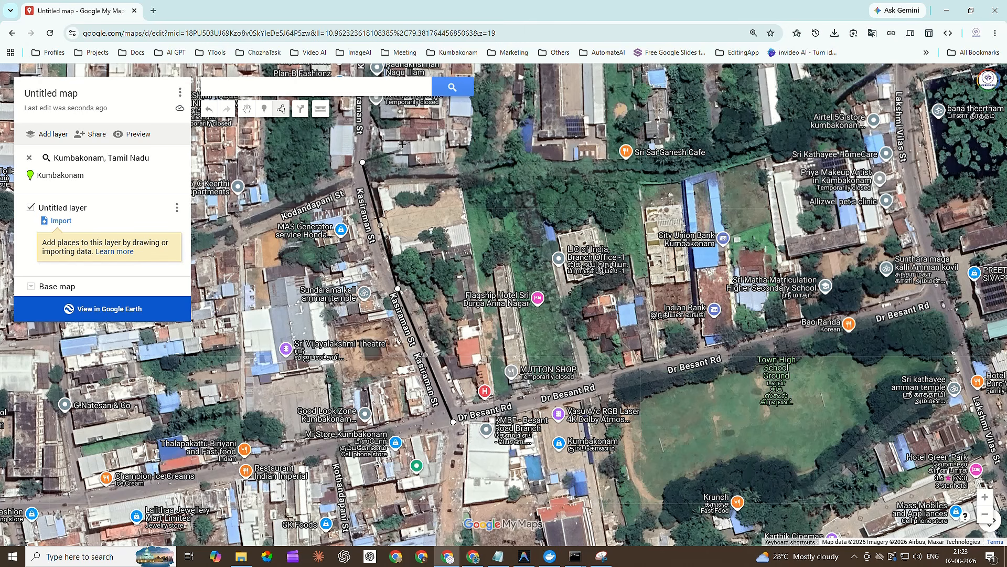
{"action": "left_click", "coordinate": [370, 111]}
{"action": "key", "text": "Up"}
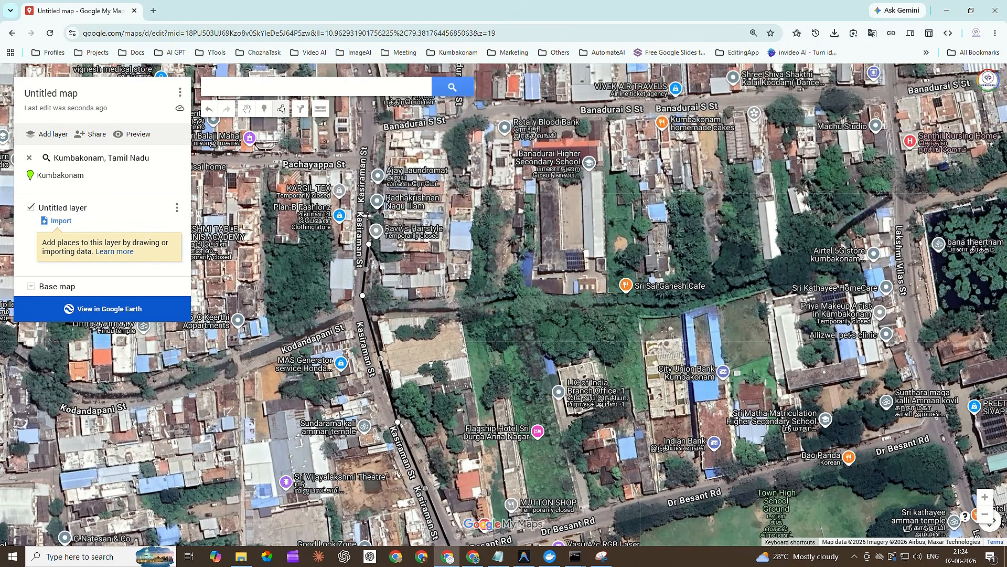
{"action": "left_click", "coordinate": [371, 128]}
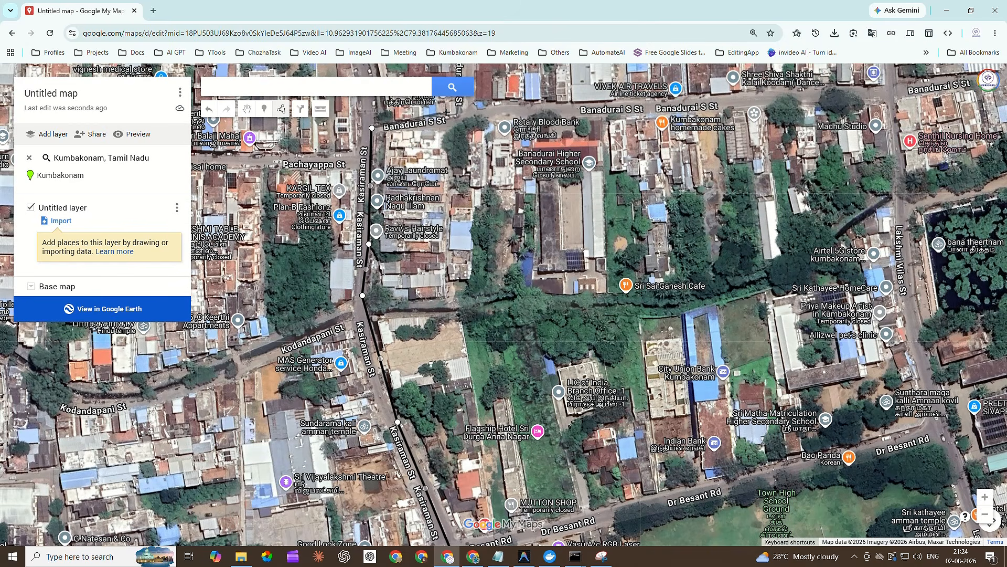
Continue the outline along Banadurai S St, down to Dr Besant Rd near Town High School Ground, and close it at the starting point.
{"action": "left_click", "coordinate": [497, 110]}
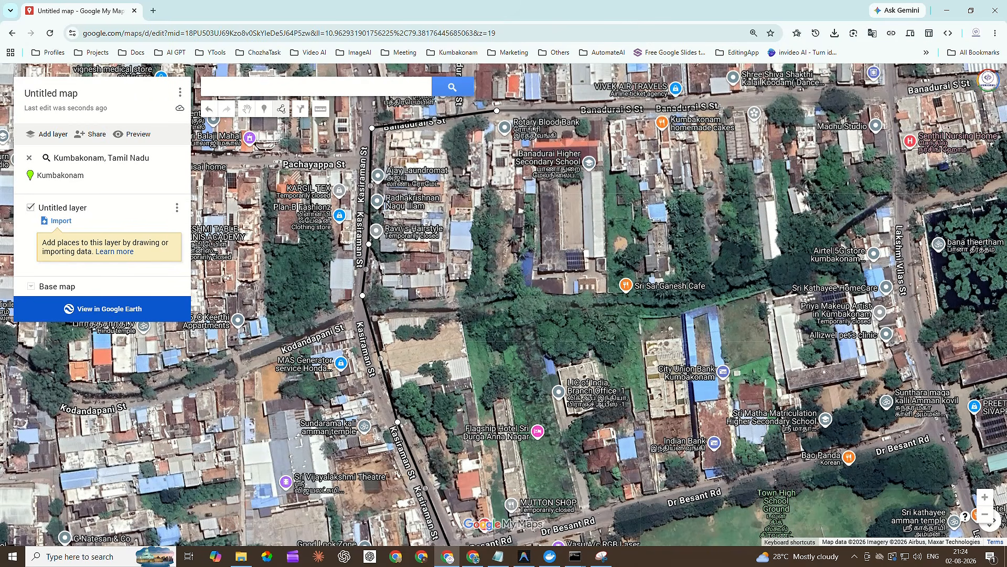
{"action": "left_click", "coordinate": [721, 103]}
{"action": "left_click", "coordinate": [767, 302]}
{"action": "left_click", "coordinate": [784, 474]}
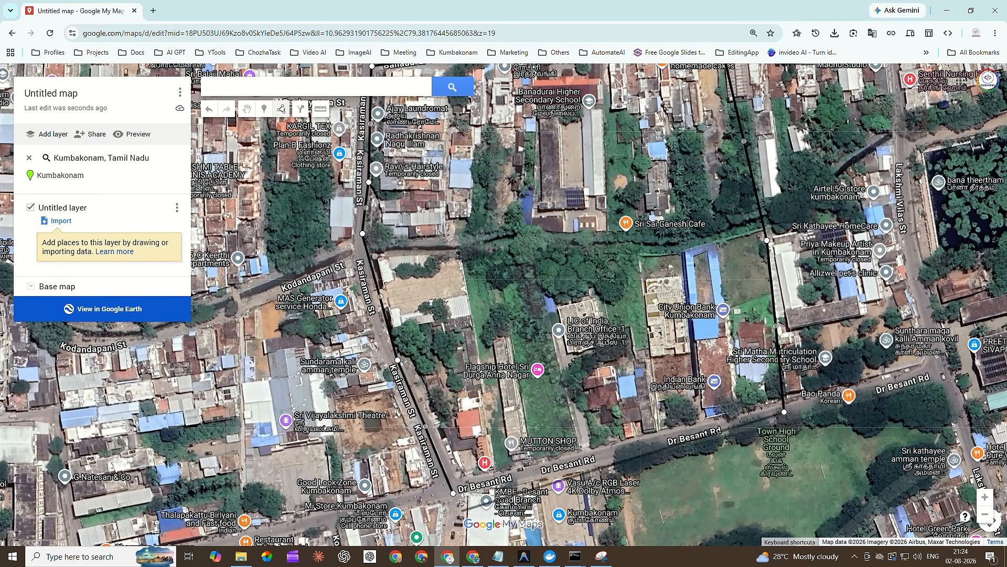
{"action": "left_click", "coordinate": [453, 496]}
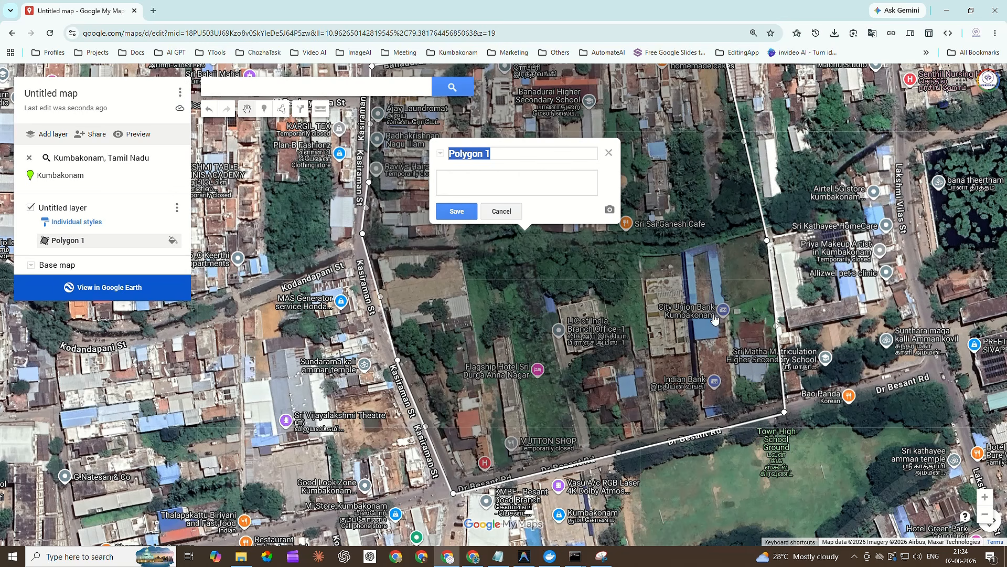
Name the new polygon Field Area, save it and close its info card.
{"action": "scroll", "coordinate": [689, 229], "scroll_direction": "down", "scroll_amount": 1}
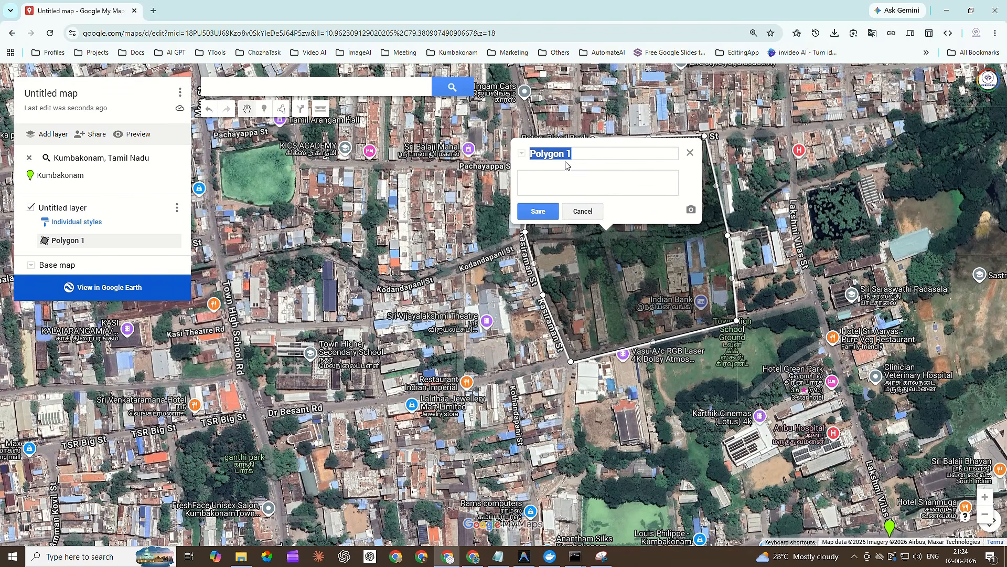
{"action": "scroll", "coordinate": [502, 158], "scroll_direction": "up", "scroll_amount": 1}
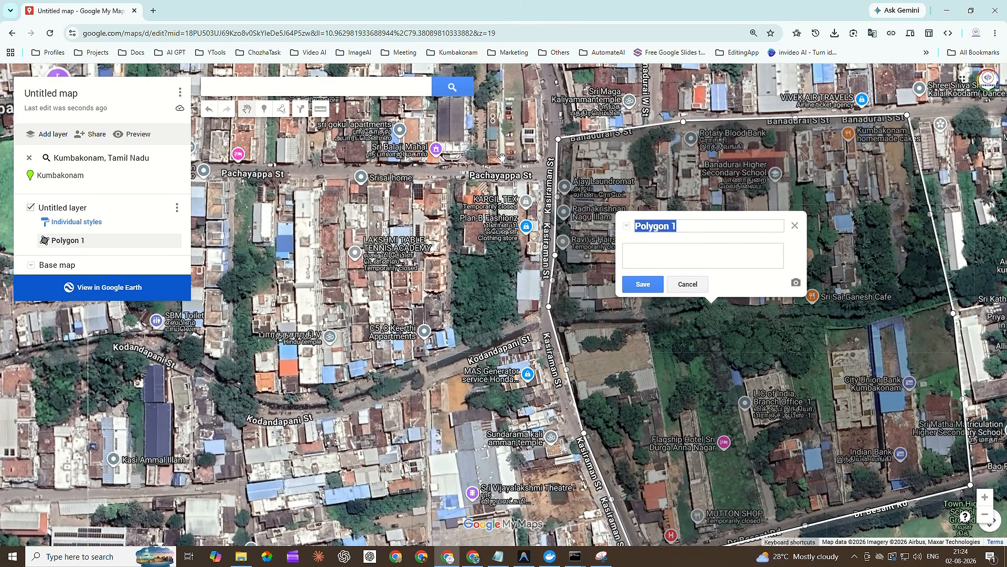
{"action": "left_click_drag", "start_coordinate": [681, 225], "coordinate": [628, 224]}
{"action": "type", "text": "Field Area"}
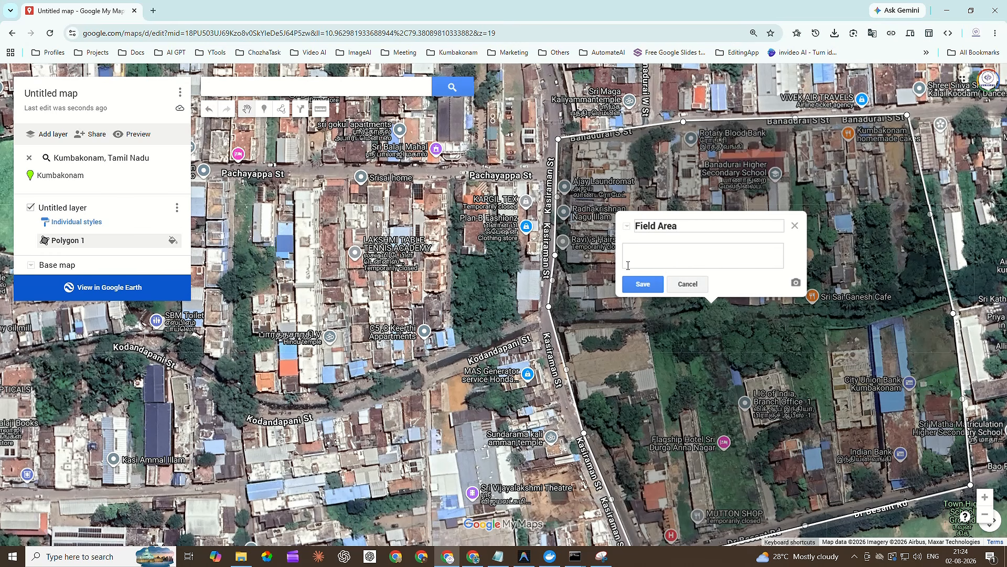
{"action": "left_click", "coordinate": [651, 286]}
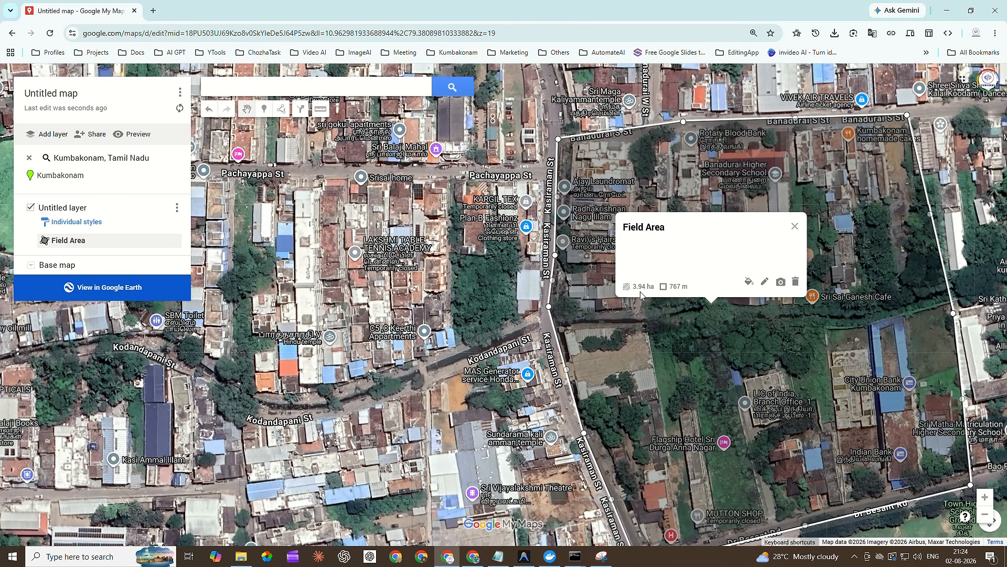
{"action": "left_click", "coordinate": [795, 226]}
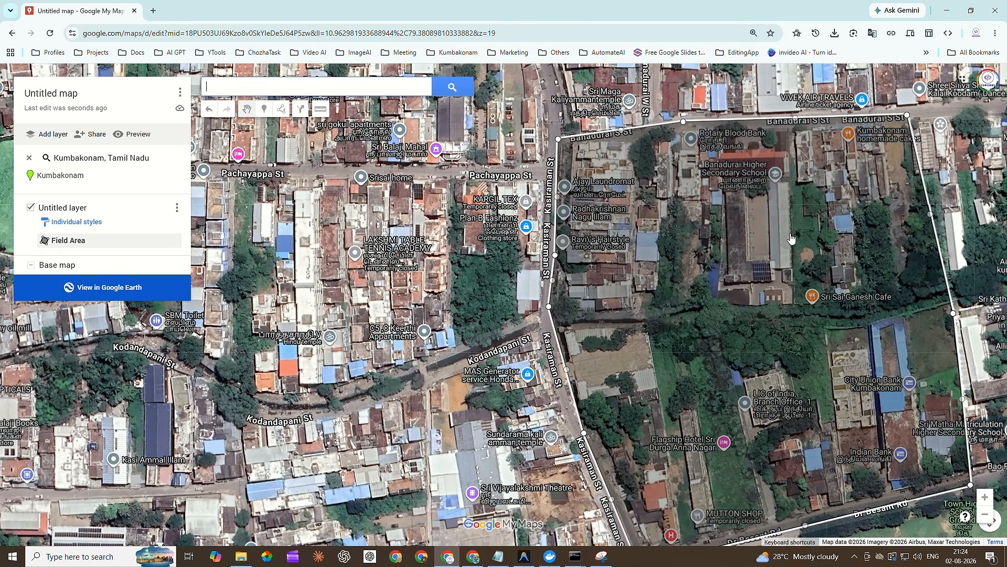
Change the Field Area polygon's color to orange, RGB (249, 168, 37).
{"action": "scroll", "coordinate": [558, 262], "scroll_direction": "down", "scroll_amount": 3}
{"action": "scroll", "coordinate": [602, 313], "scroll_direction": "up", "scroll_amount": 3}
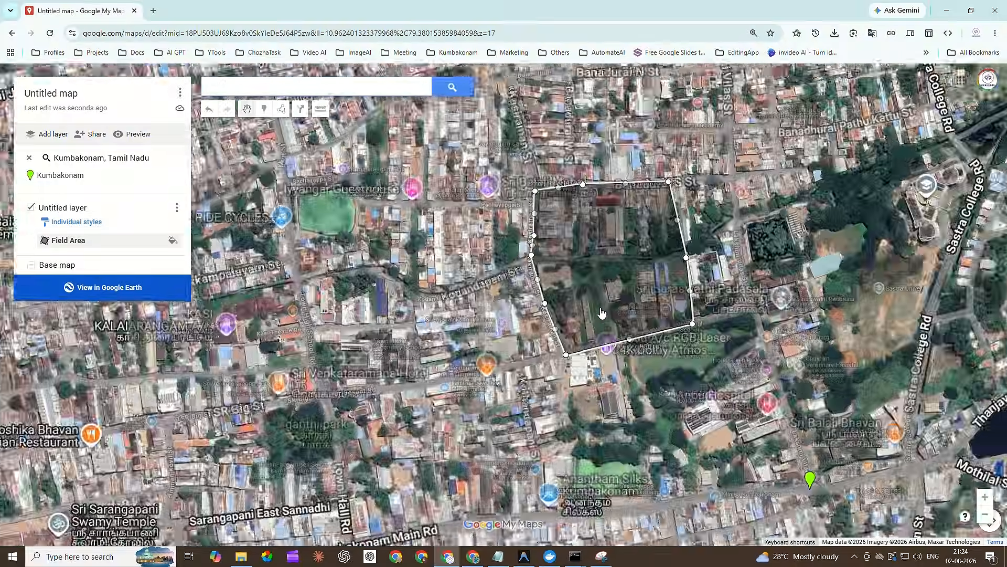
{"action": "scroll", "coordinate": [602, 313], "scroll_direction": "up", "scroll_amount": 1}
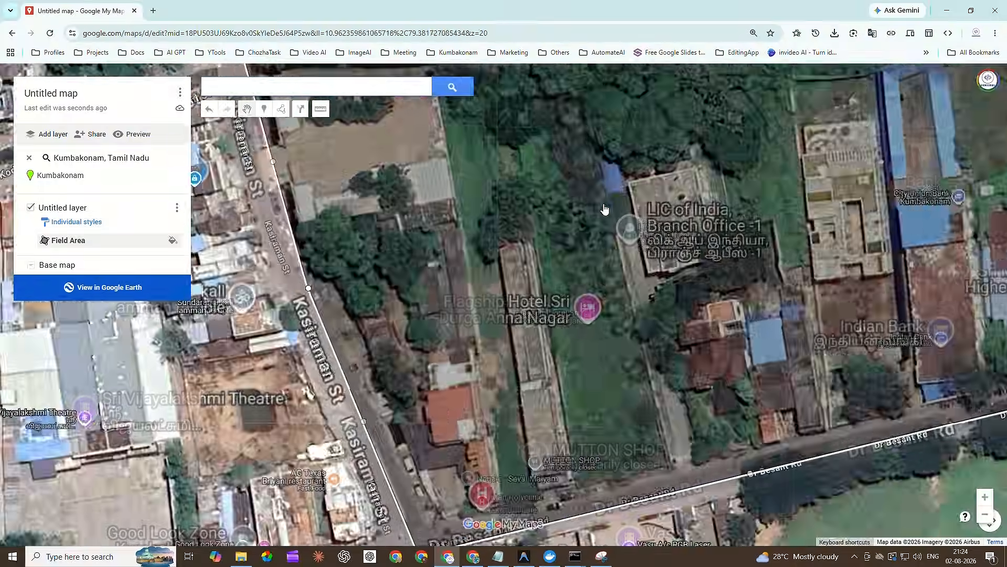
{"action": "scroll", "coordinate": [603, 209], "scroll_direction": "down", "scroll_amount": 1}
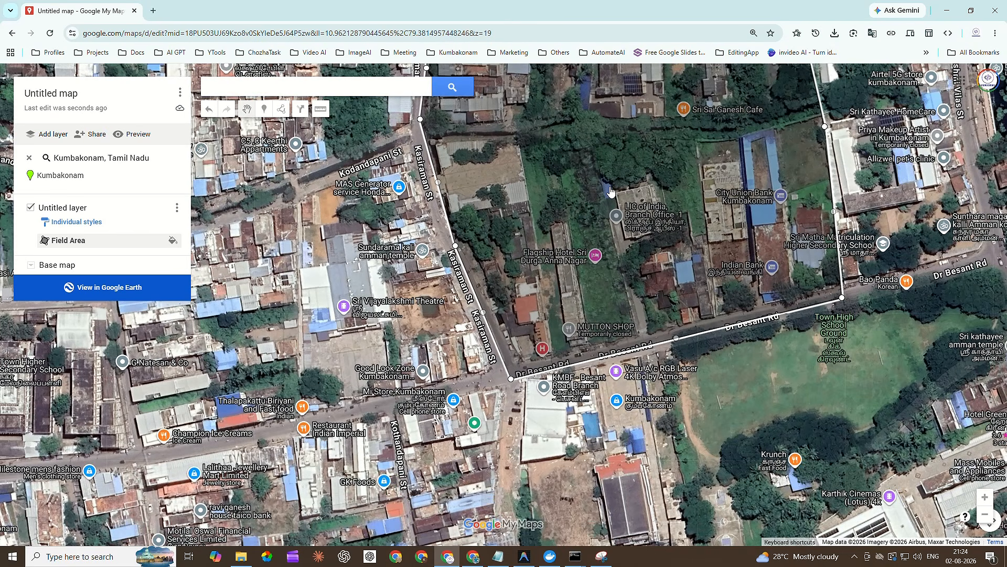
{"action": "right_click", "coordinate": [612, 189]}
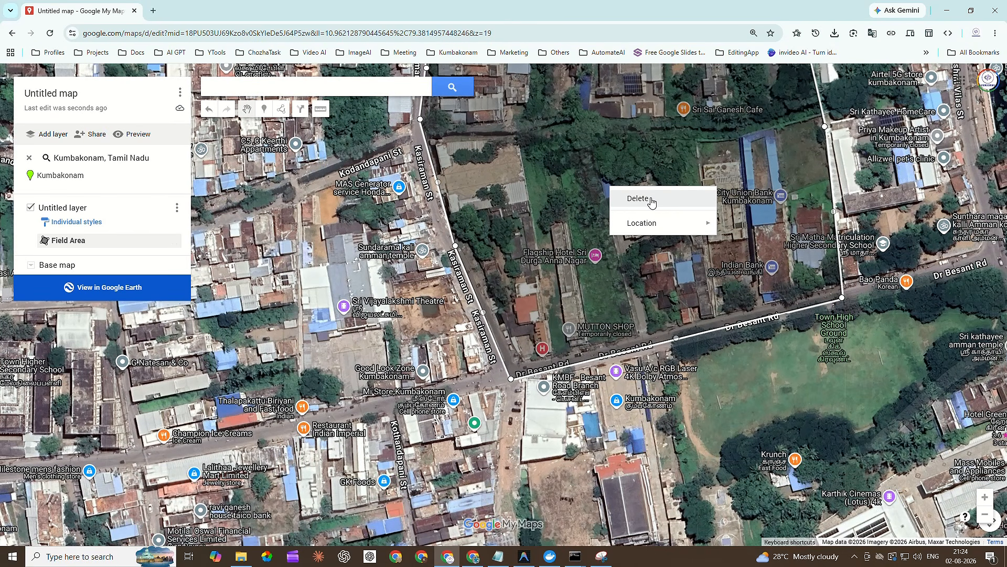
{"action": "left_click", "coordinate": [552, 209]}
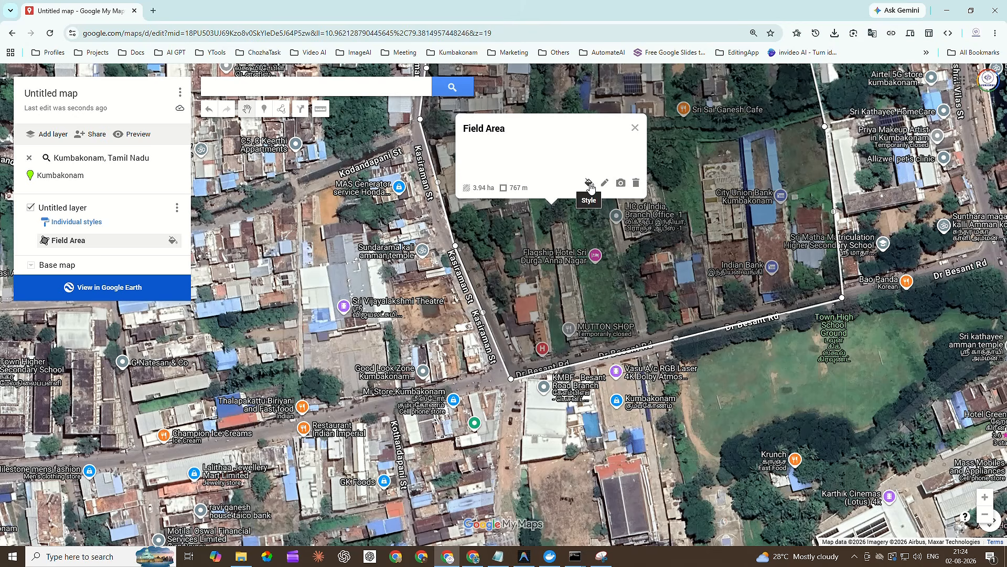
{"action": "left_click", "coordinate": [588, 184]}
{"action": "left_click", "coordinate": [636, 183]}
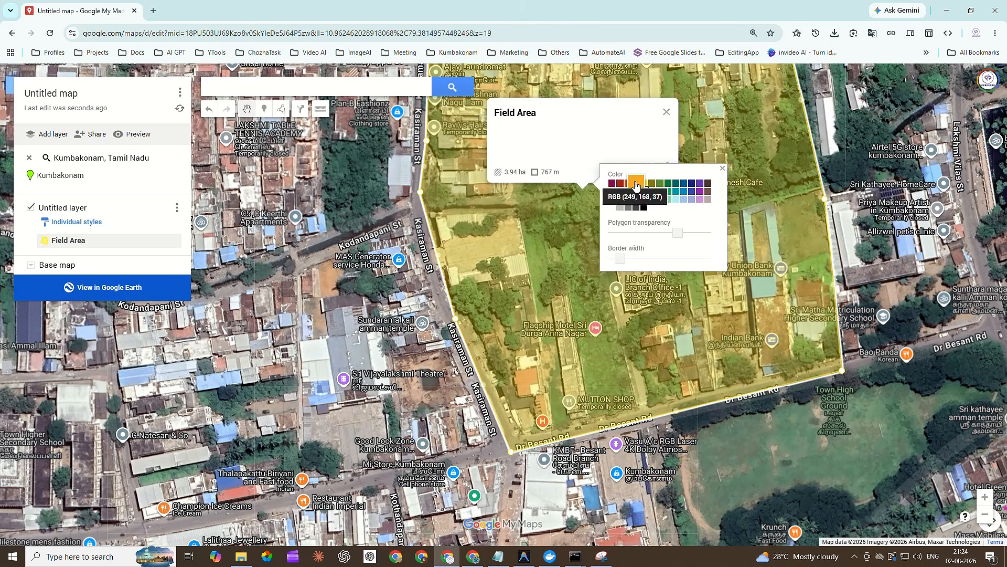
{"action": "left_click", "coordinate": [565, 263]}
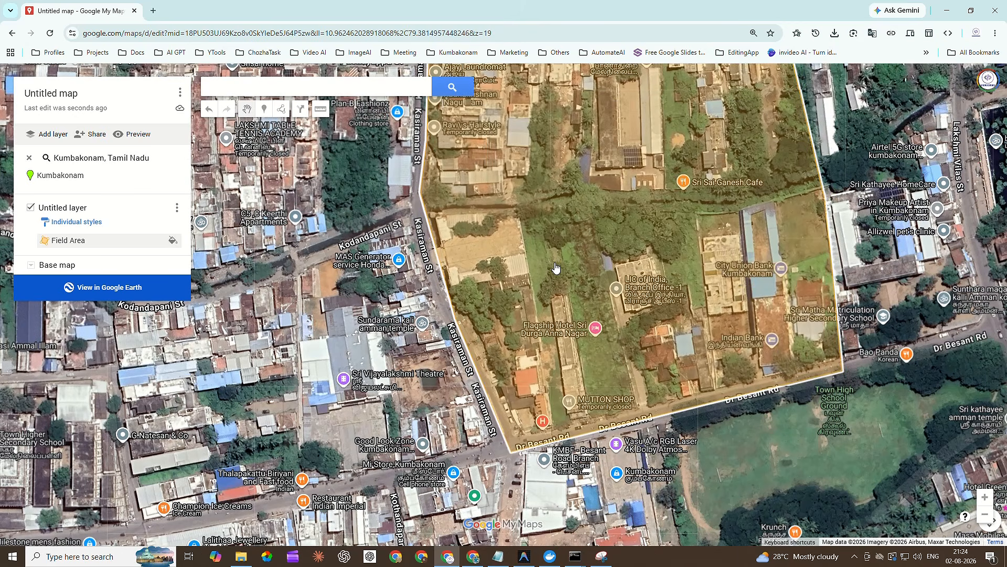
Set the map title to Census Area and save it.
{"action": "scroll", "coordinate": [555, 264], "scroll_direction": "down", "scroll_amount": 1}
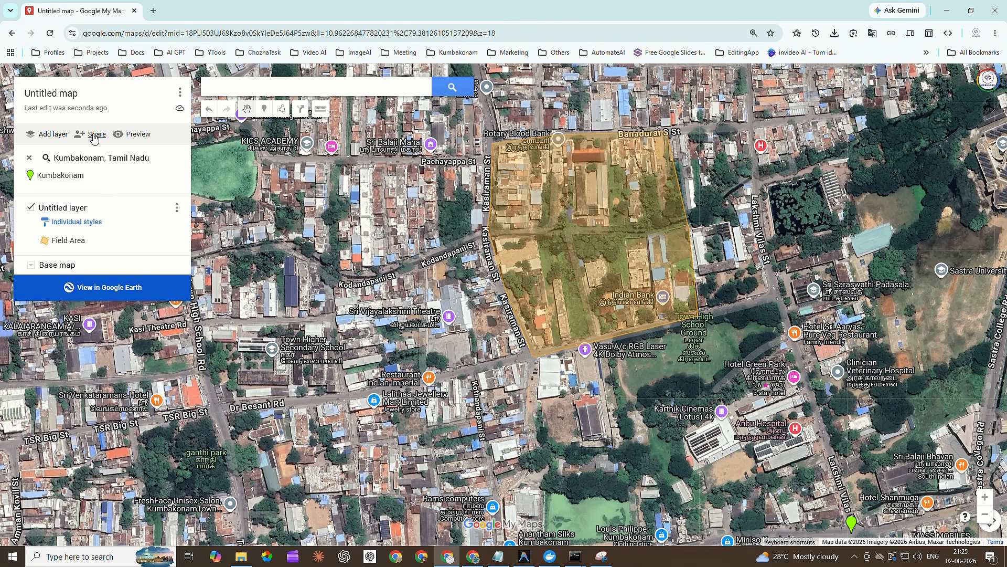
{"action": "left_click", "coordinate": [67, 95]}
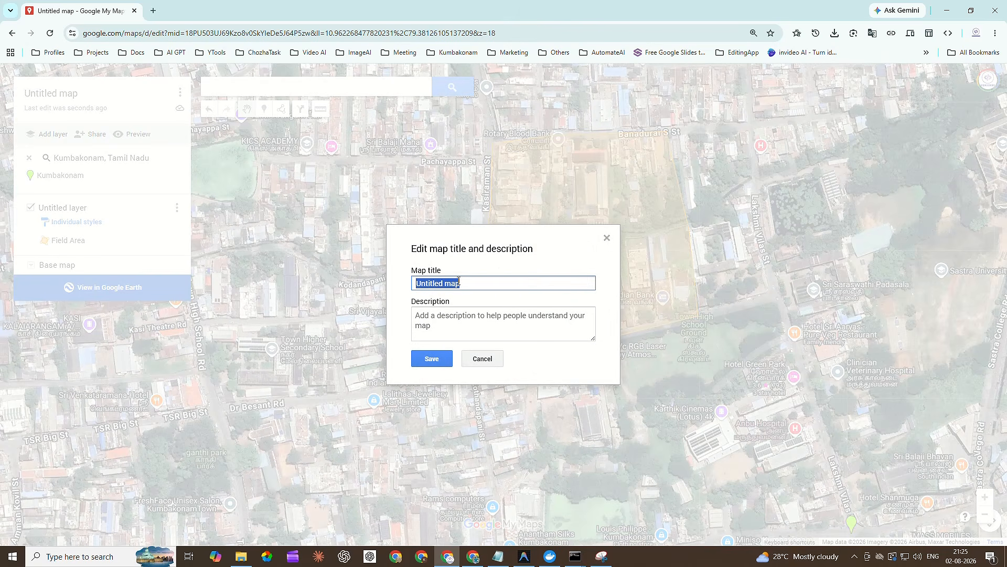
{"action": "type", "text": "Census Area"}
{"action": "key", "text": "Return"}
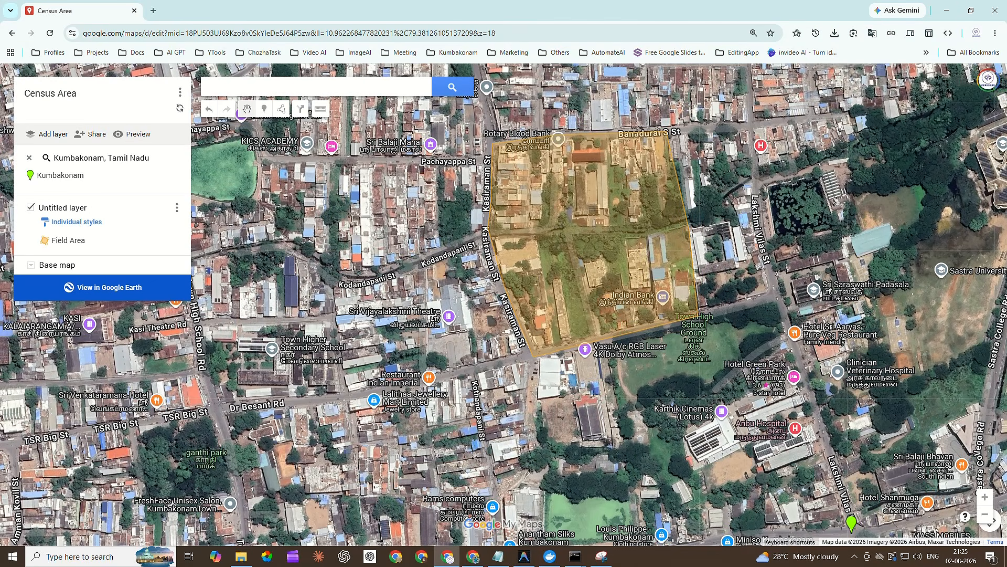
Share the map so that anyone with the link can view it, and copy the share link.
{"action": "left_click", "coordinate": [92, 135]}
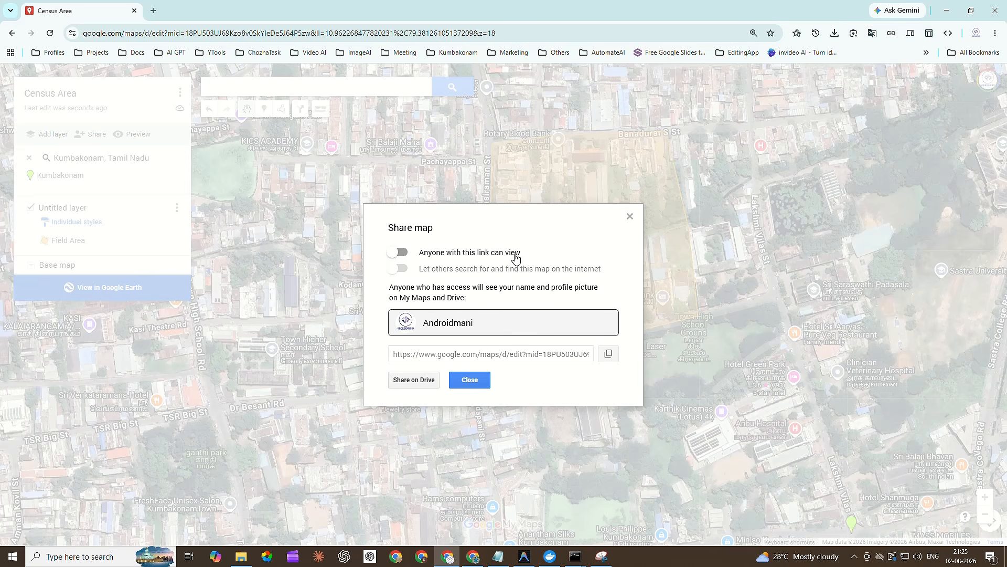
{"action": "left_click", "coordinate": [402, 254]}
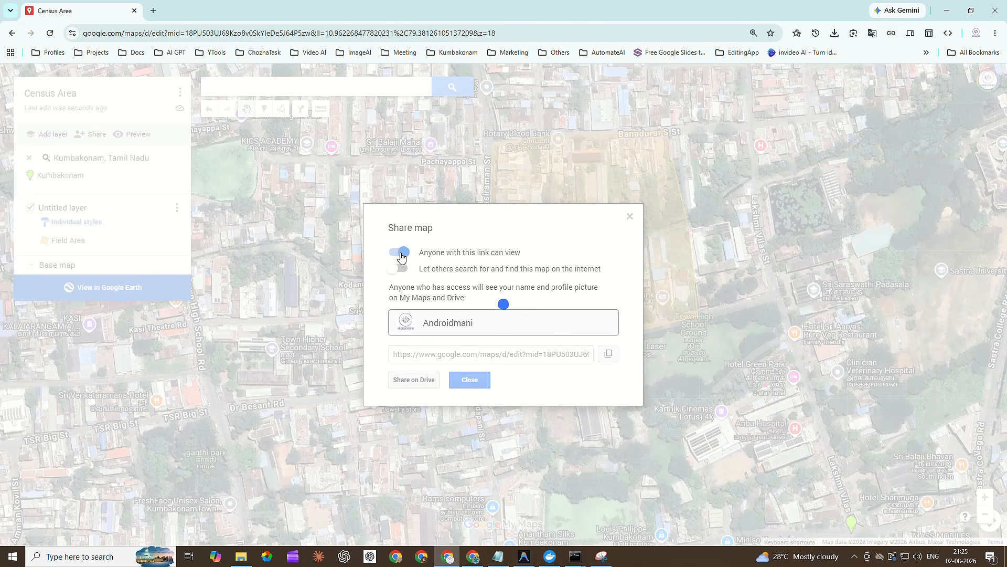
{"action": "left_click", "coordinate": [609, 356]}
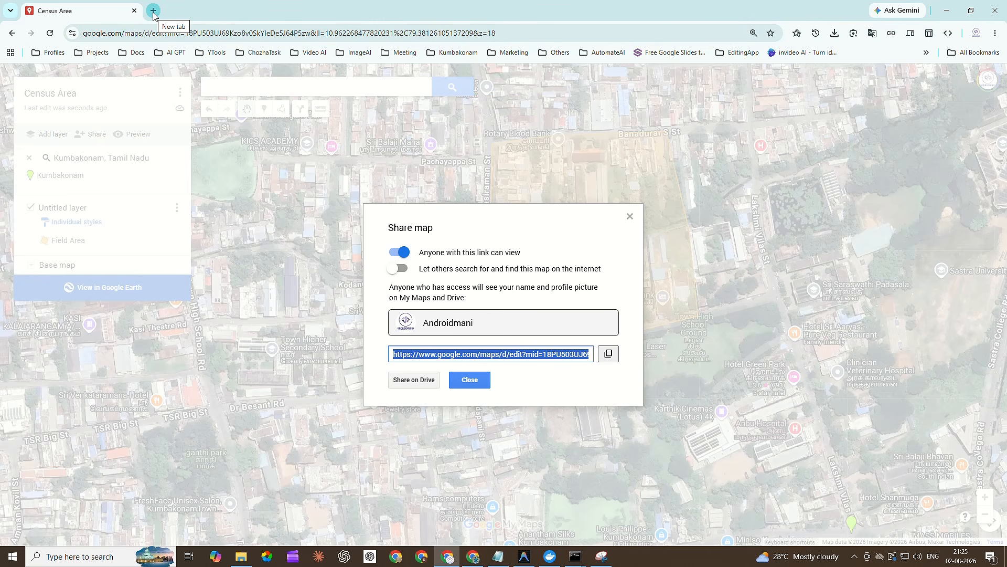
{"action": "left_click", "coordinate": [609, 354]}
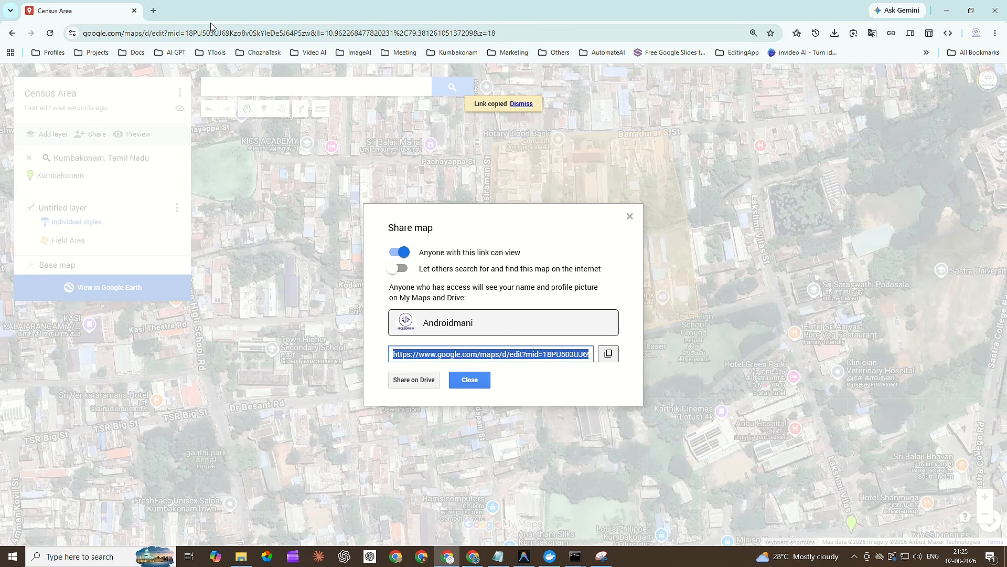
Open the copied share link in a new browser tab and inspect the polygon's boundary along Kasiraman St and Banadurai S St.
{"action": "left_click", "coordinate": [156, 12]}
{"action": "key", "text": "ctrl+v"}
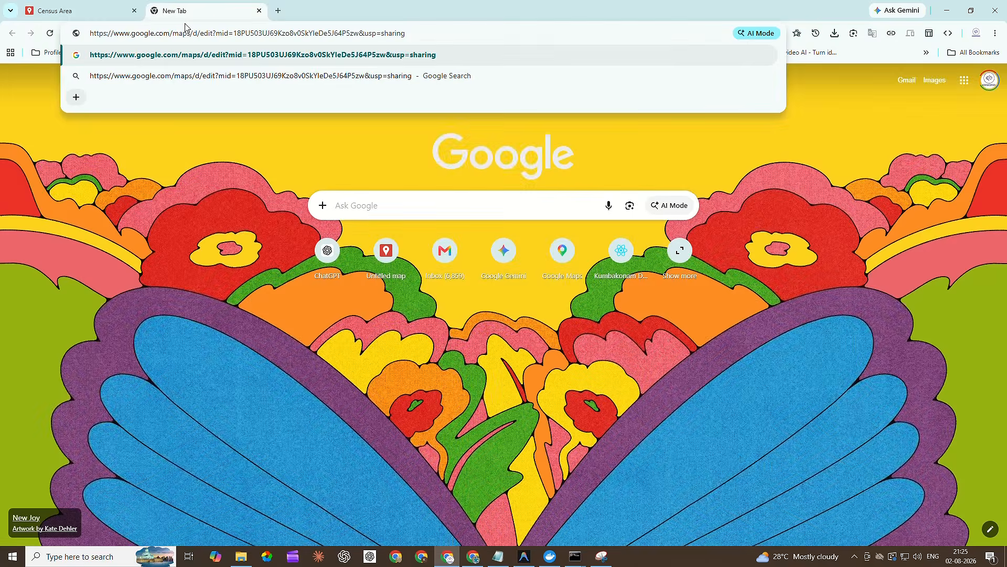
{"action": "key", "text": "Return"}
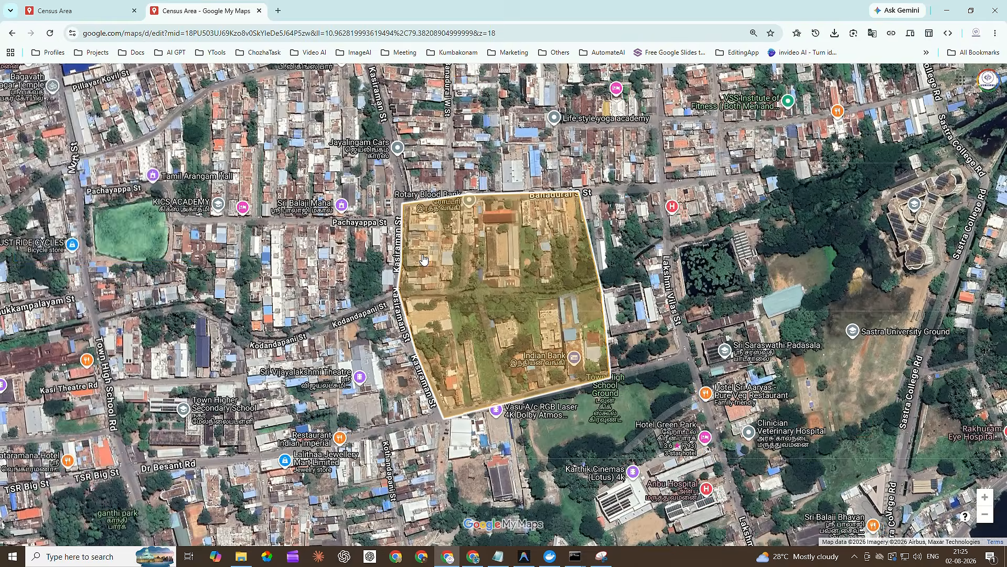
{"action": "scroll", "coordinate": [433, 336], "scroll_direction": "up", "scroll_amount": 4}
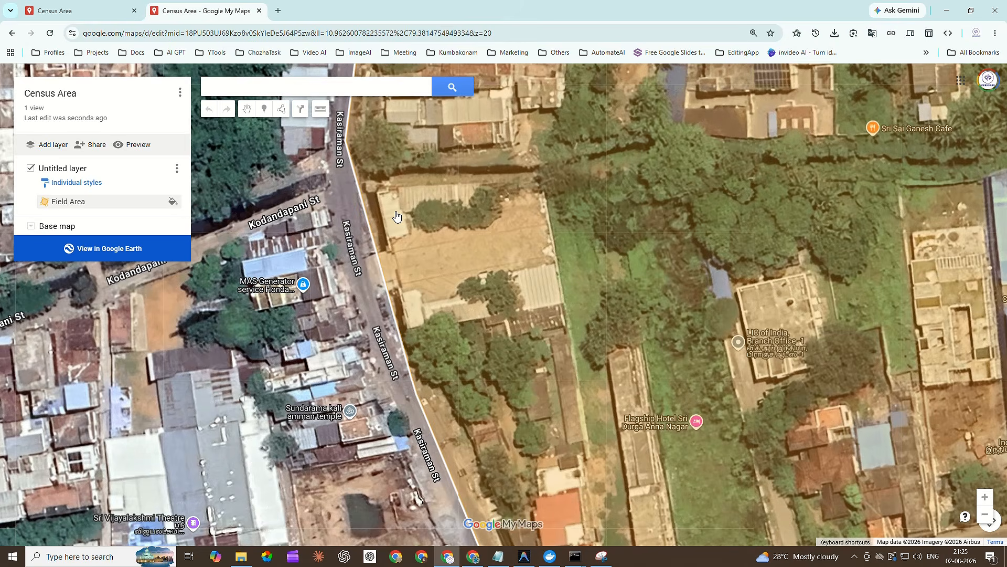
{"action": "left_click_drag", "start_coordinate": [383, 141], "coordinate": [392, 440]}
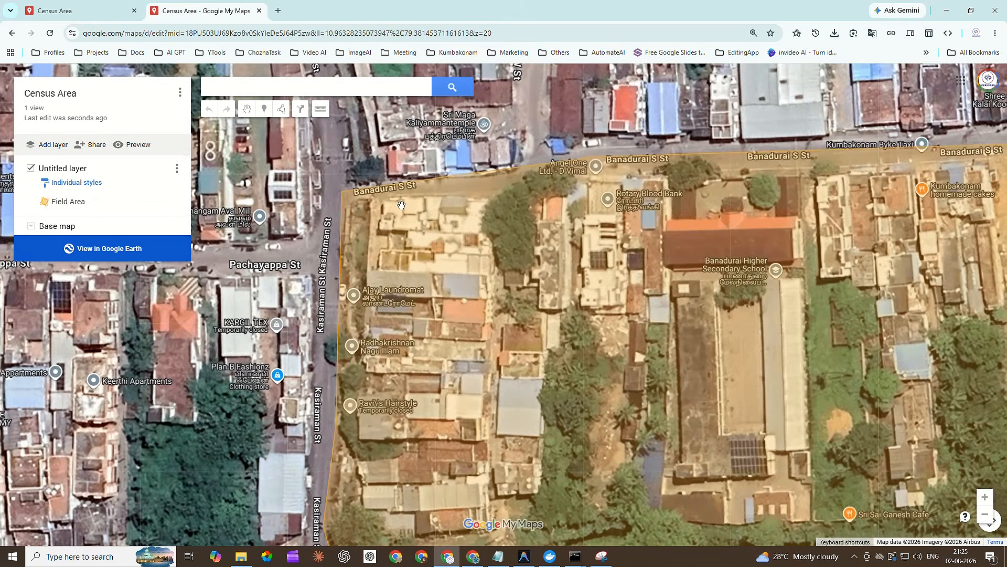
{"action": "left_click_drag", "start_coordinate": [747, 281], "coordinate": [482, 311]}
{"action": "scroll", "coordinate": [483, 311], "scroll_direction": "down", "scroll_amount": 5}
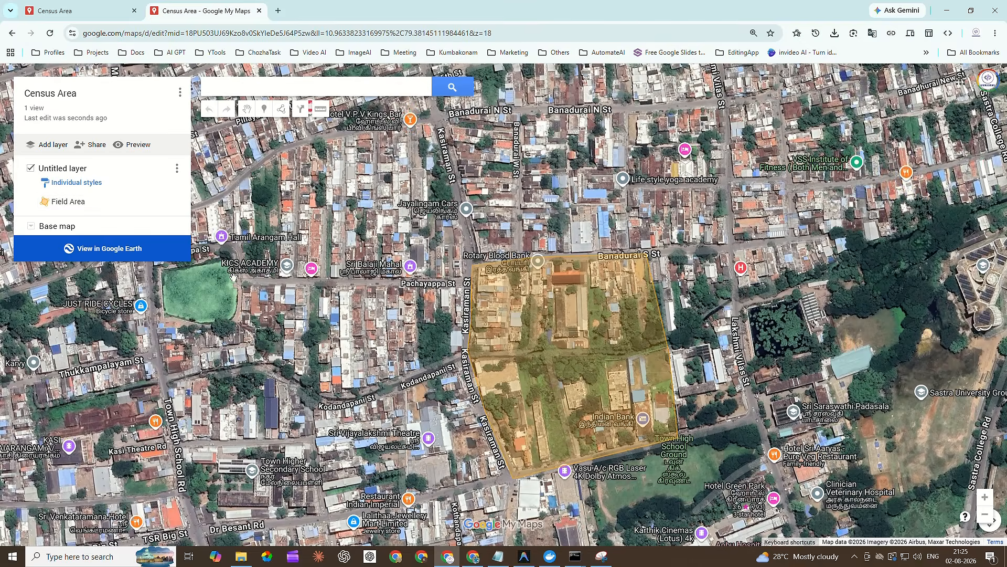
{"action": "left_click", "coordinate": [78, 14]}
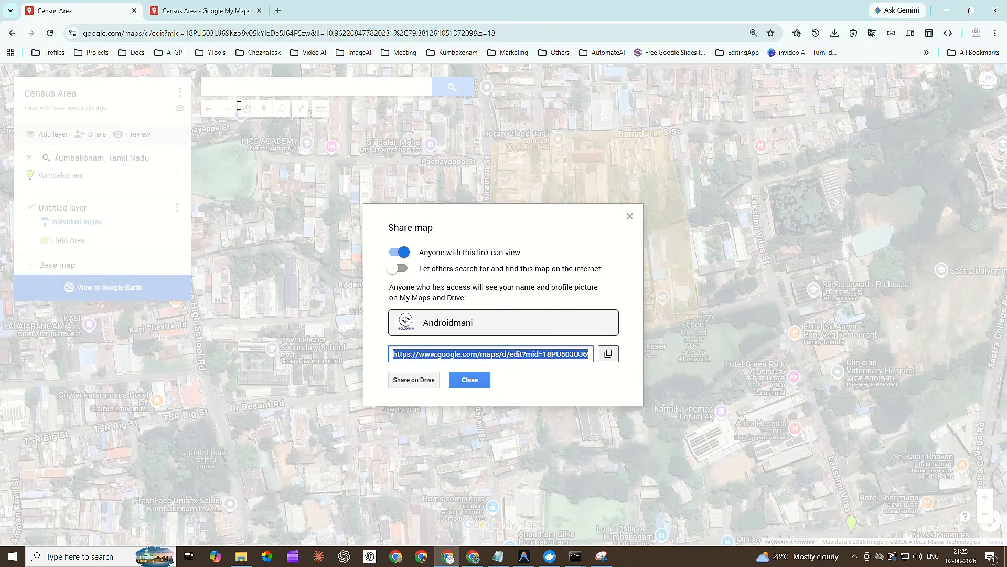
{"action": "left_click", "coordinate": [221, 10]}
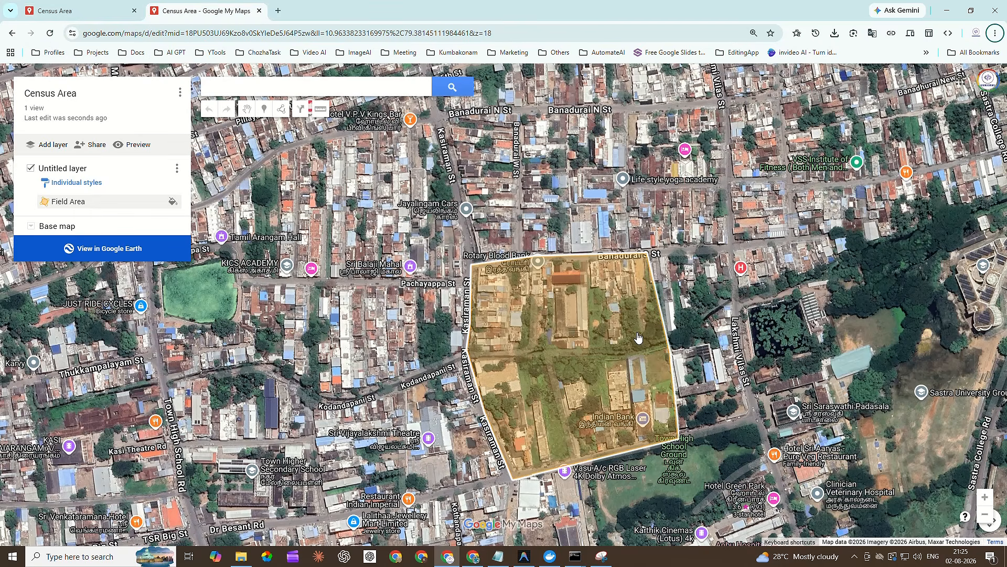
{"action": "key", "text": "alt+Tab"}
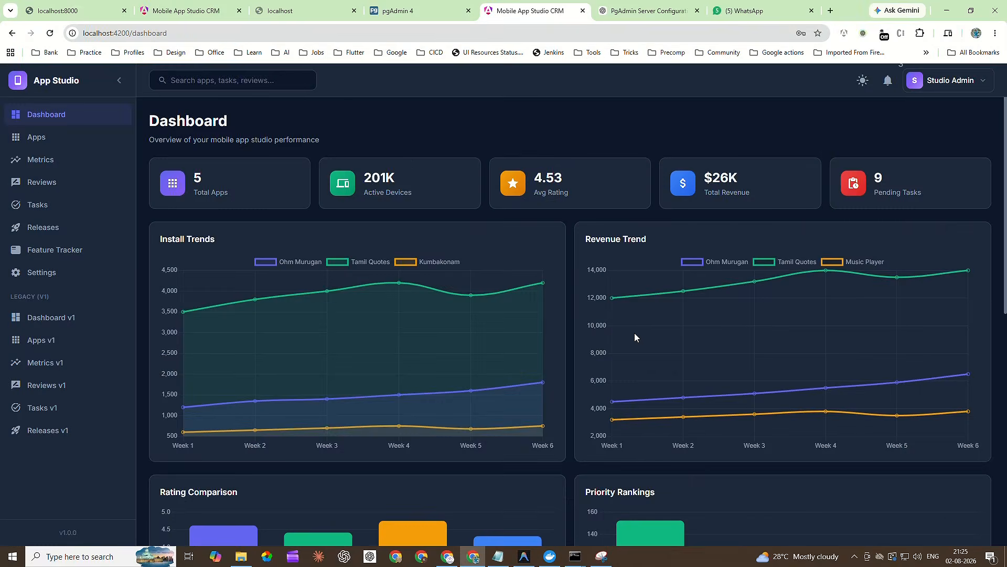
{"action": "key", "text": "alt+Tab"}
{"action": "left_click", "coordinate": [867, 556]}
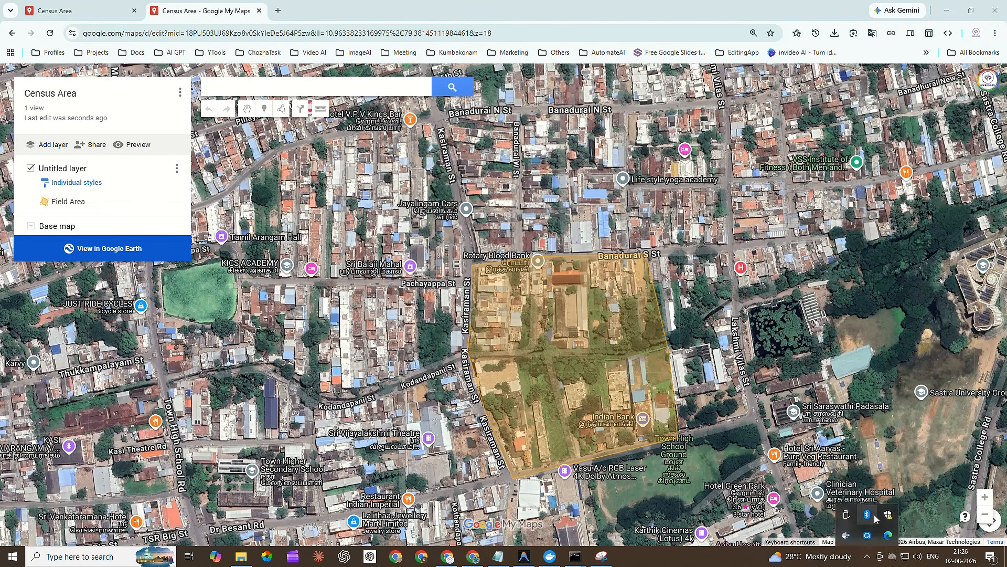
{"action": "left_click", "coordinate": [858, 536]}
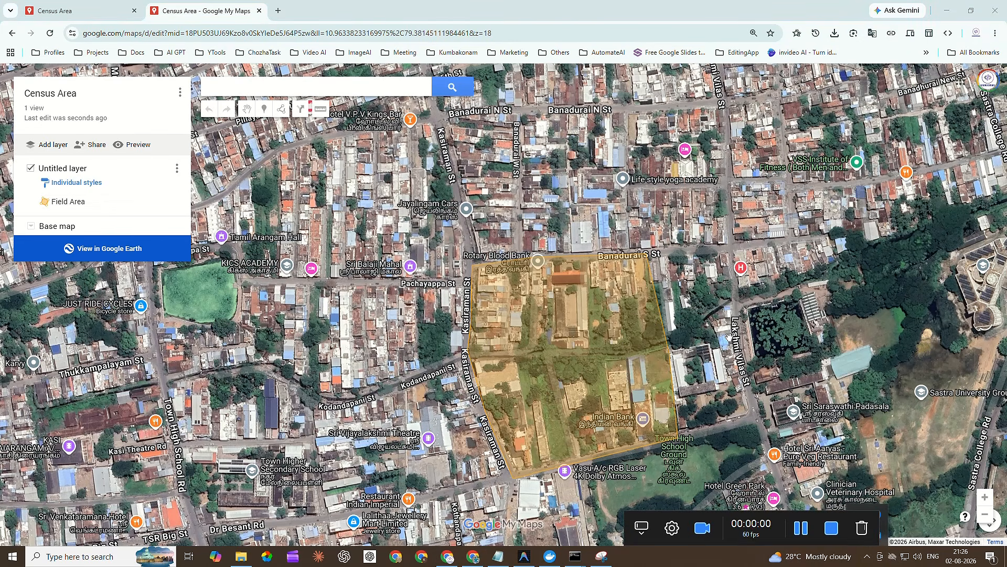